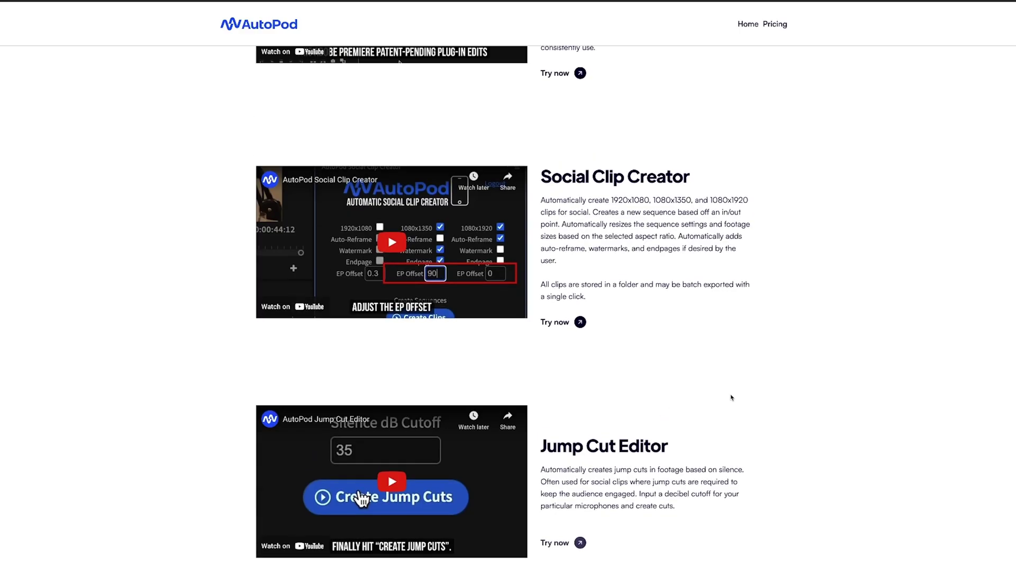
pyautogui.scroll(5, 731, 396)
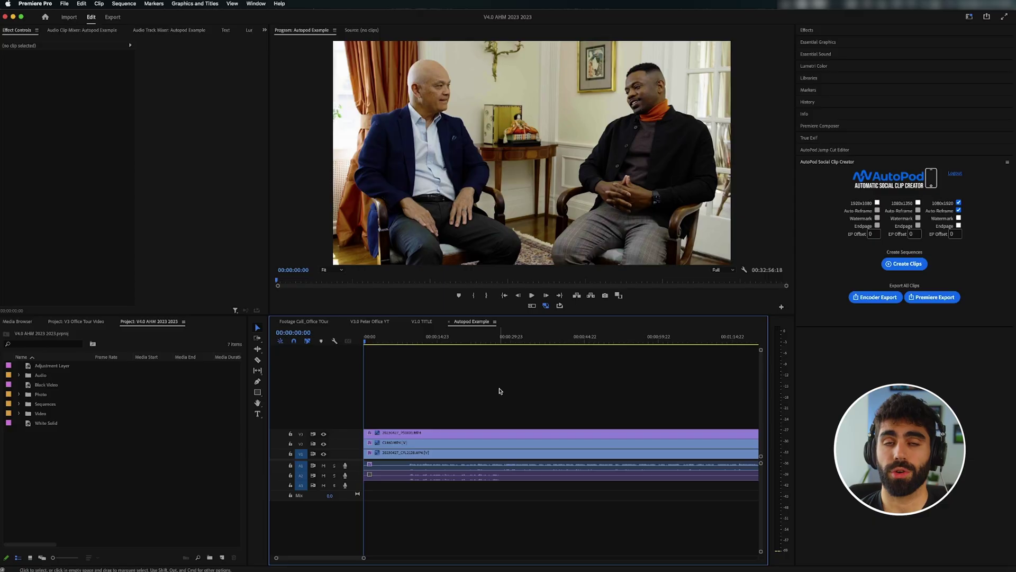
# - Open the AutoPod Multi-Camera Editor panel from Window > Extensions
pyautogui.click(257, 3)
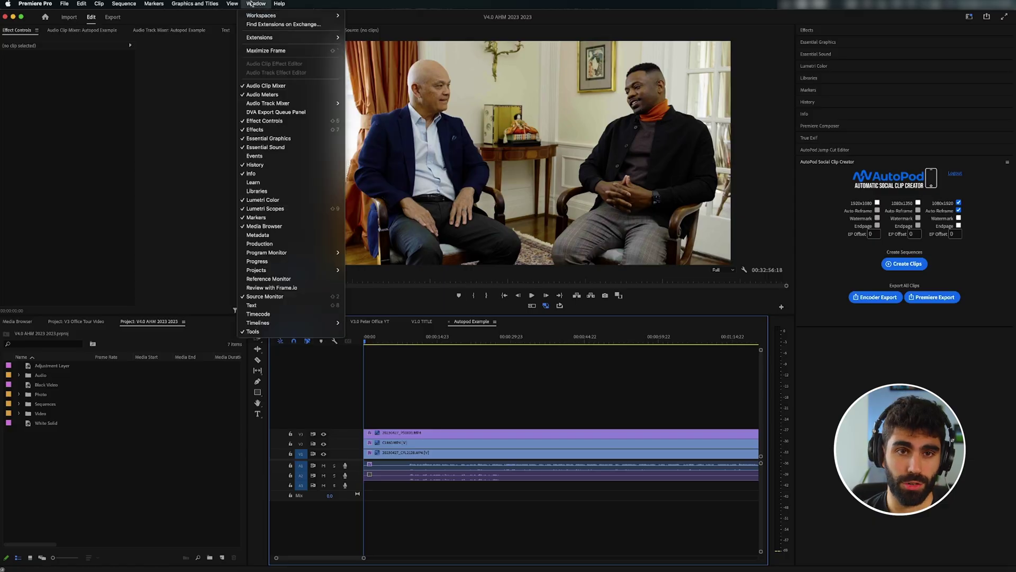
pyautogui.moveTo(297, 37)
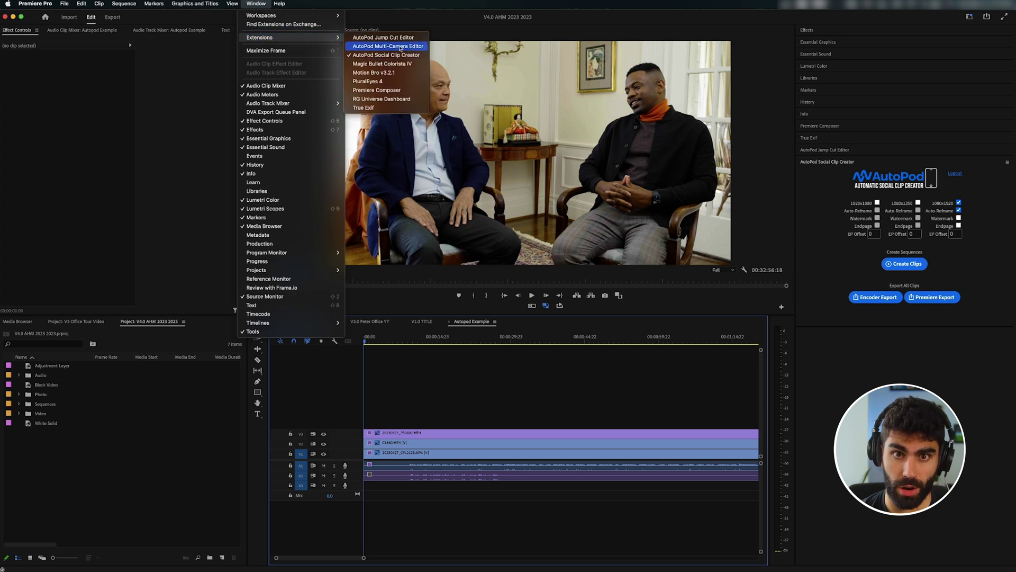
pyautogui.click(394, 48)
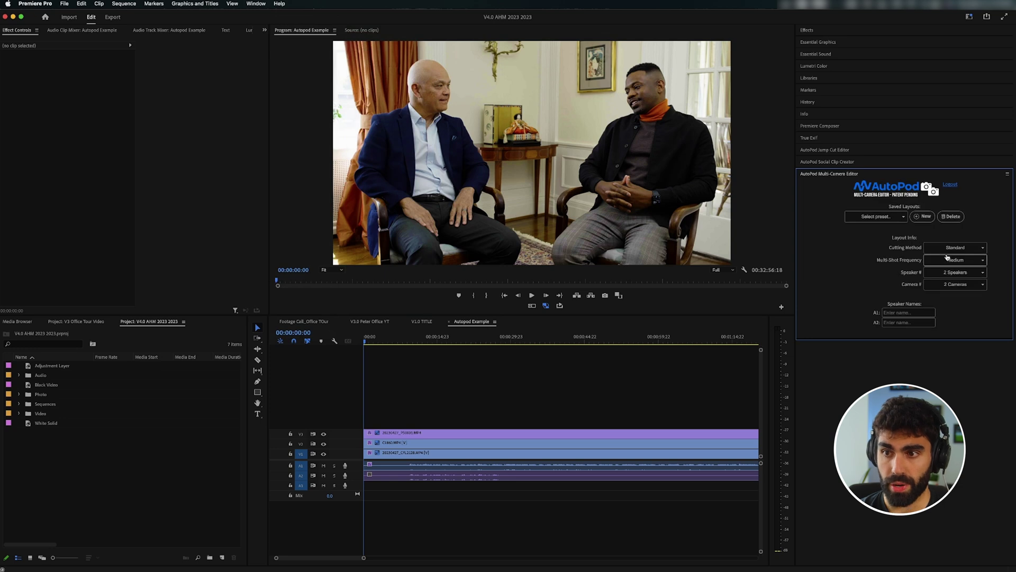
# - Zoom out the timeline and place the playhead at 00:00:25:23 over the camera clips
pyautogui.click(517, 415)
pyautogui.press('-')
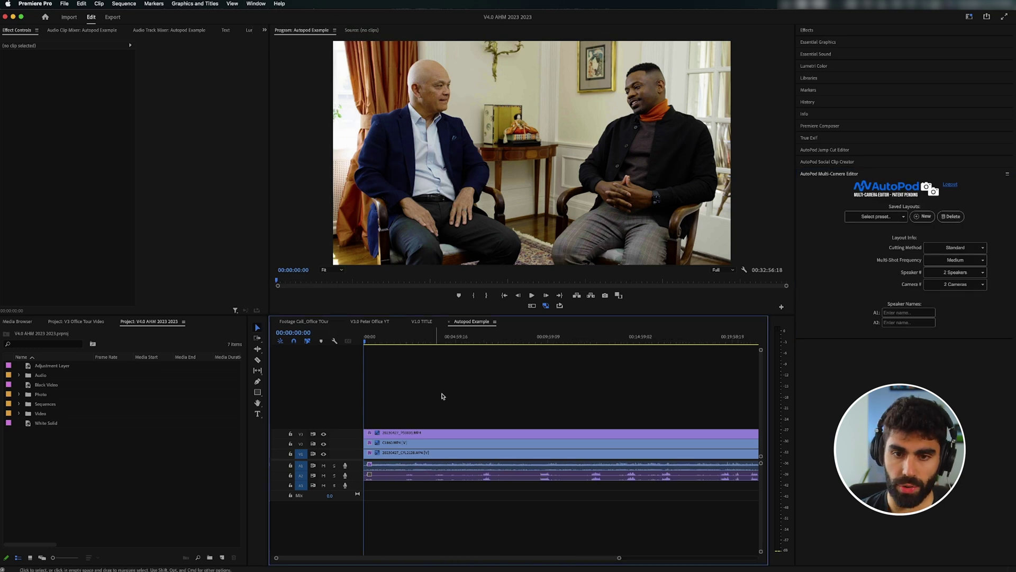
pyautogui.click(429, 433)
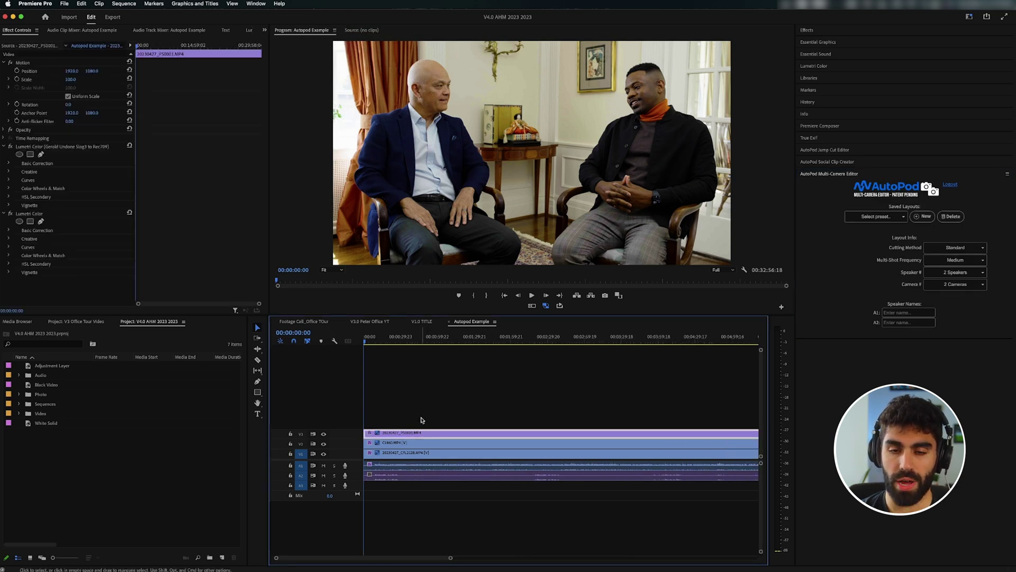
pyautogui.click(417, 445)
pyautogui.click(405, 467)
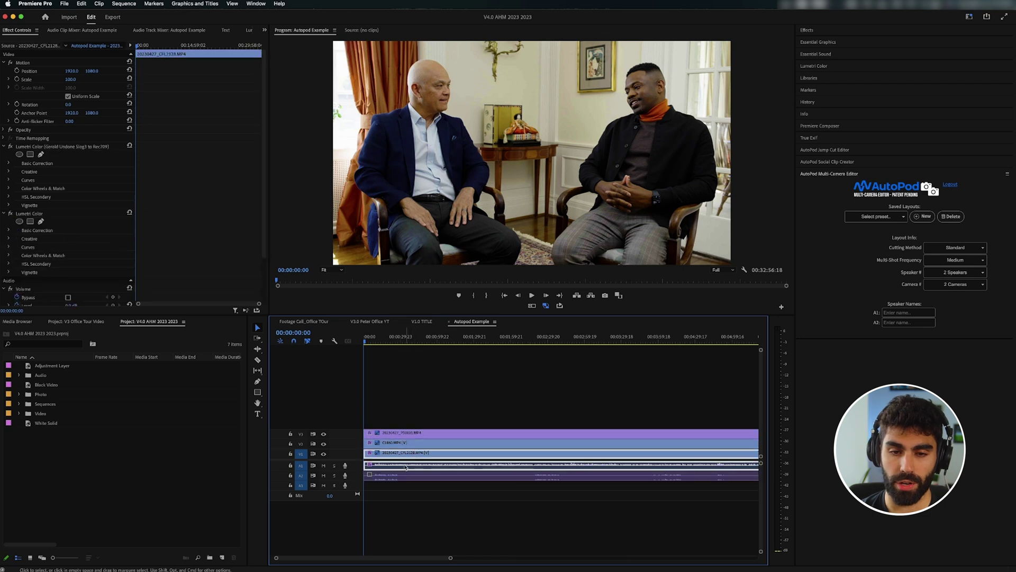
pyautogui.click(399, 434)
pyautogui.click(397, 338)
# - Disable the V3, V2 and V1 clips in turn to preview each angle, then re-enable them
pyautogui.hotkey('shift', 'e')
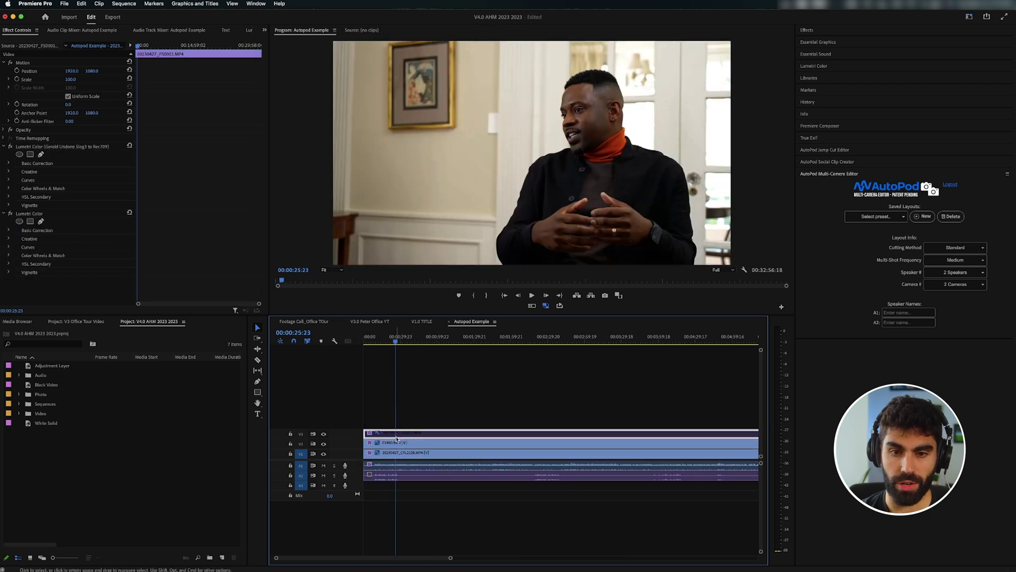
pyautogui.click(397, 444)
pyautogui.hotkey('shift', 'e')
pyautogui.click(397, 454)
pyautogui.hotkey('shift', 'e')
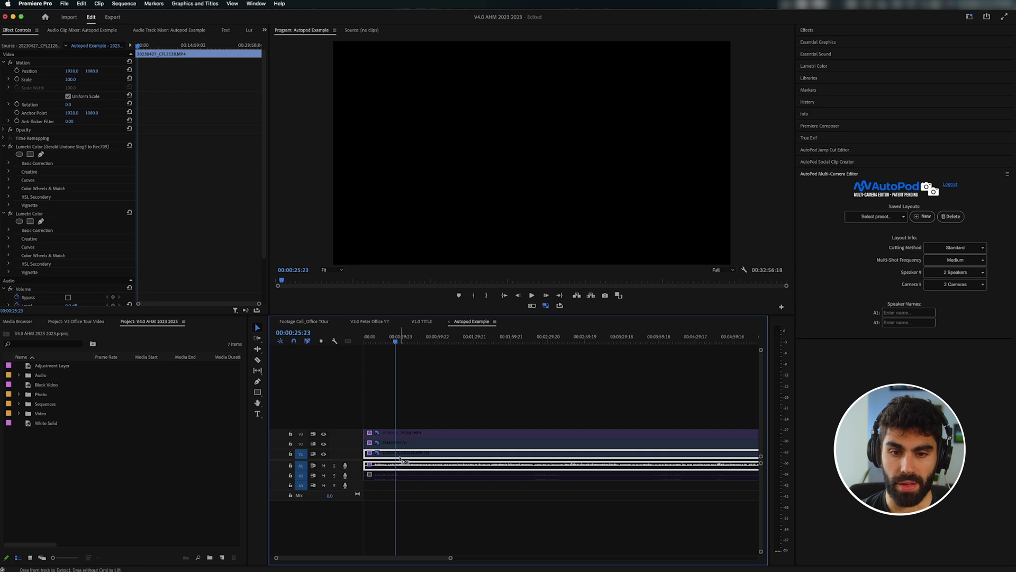
pyautogui.hotkey('ctrl', 'z')
pyautogui.hotkey('ctrl', 'z')
pyautogui.hotkey('ctrl', 'z')
pyautogui.click(401, 466)
pyautogui.click(401, 477)
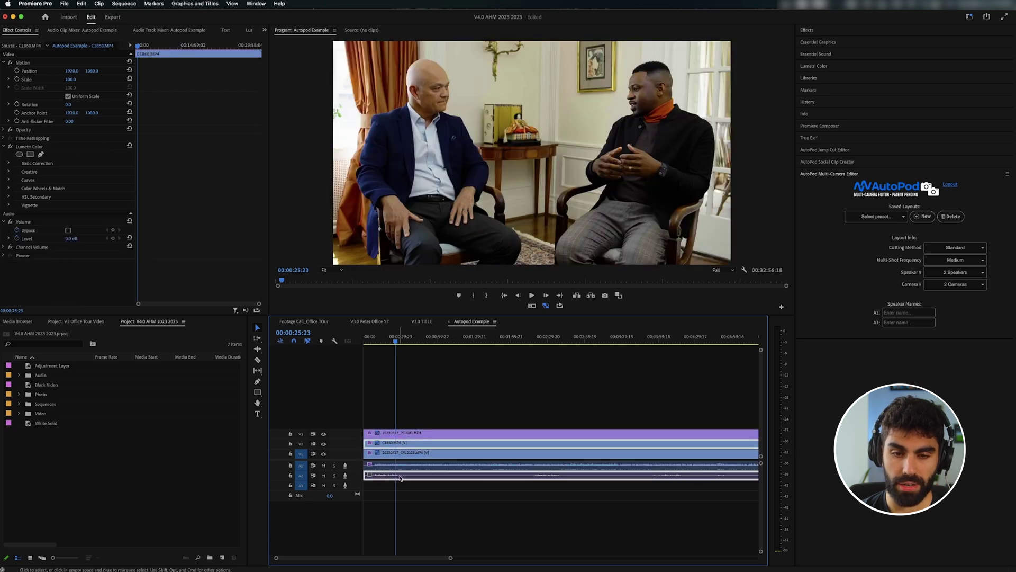
pyautogui.click(955, 247)
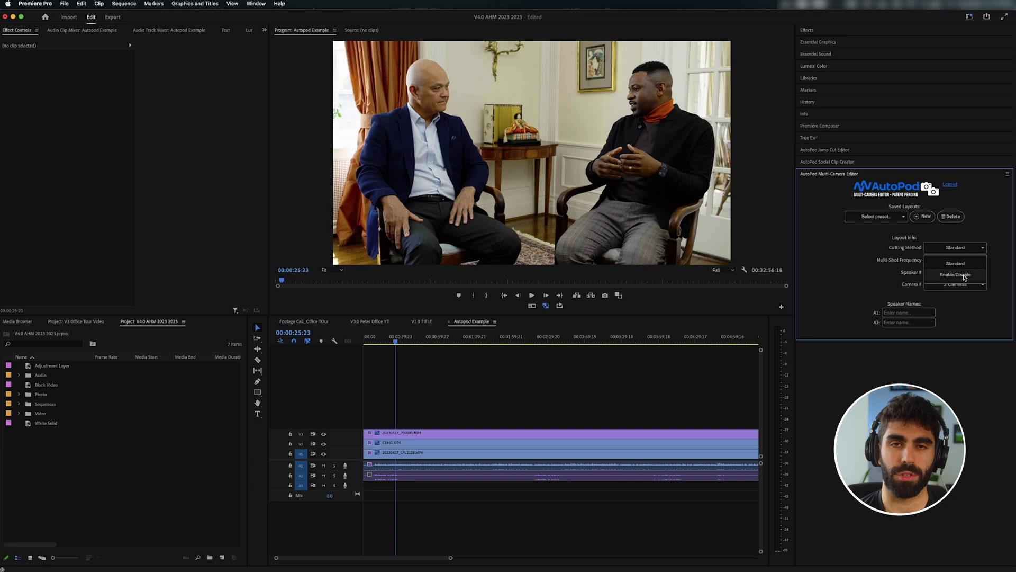
# - Choose Enable/Disable cutting, keep Medium multi-shot frequency, and select 3 Cameras
pyautogui.click(963, 274)
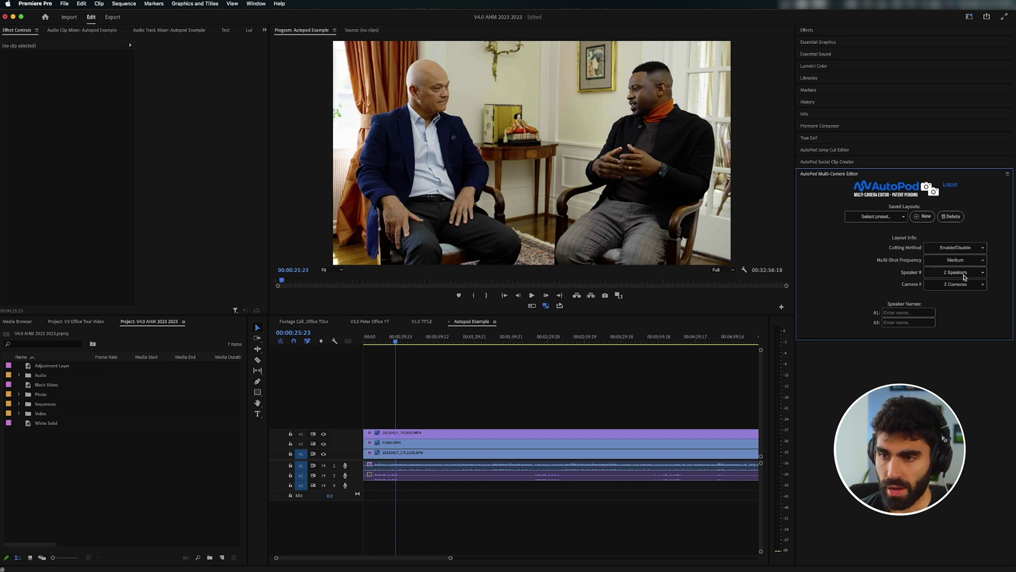
pyautogui.click(954, 260)
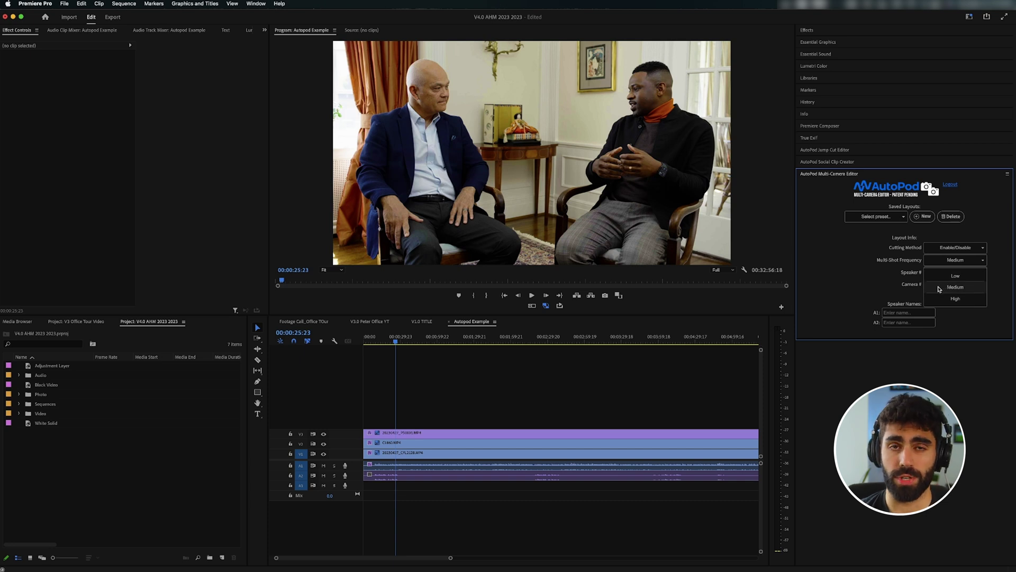
pyautogui.click(953, 287)
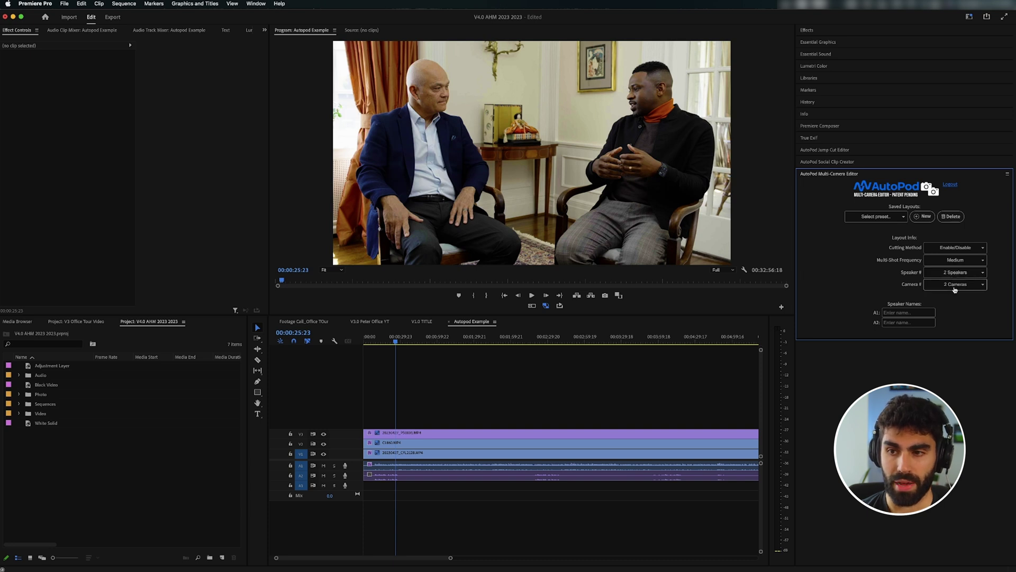
pyautogui.click(954, 312)
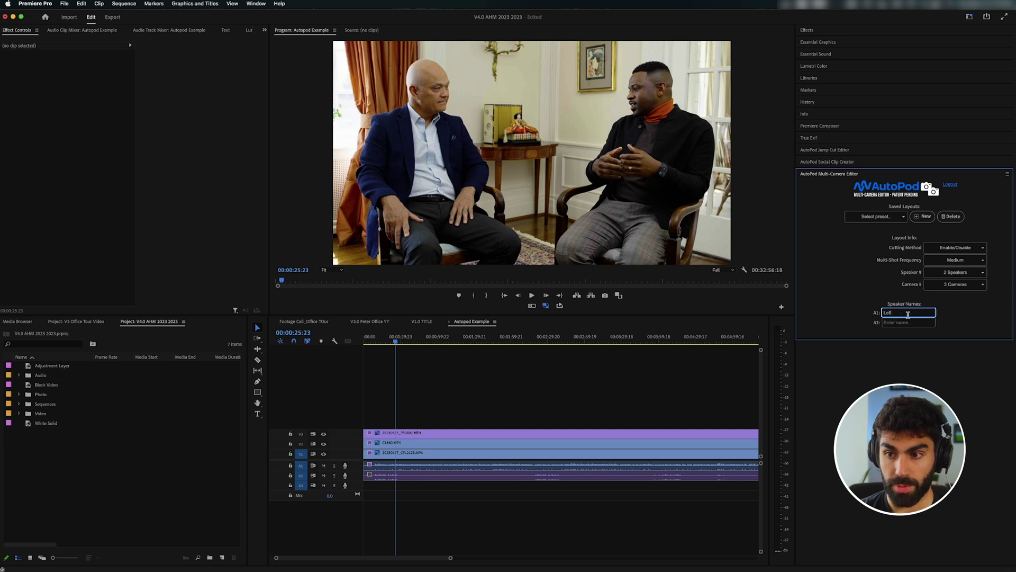
# - Name speaker A1 'Left' and solo the A1 microphone track to listen to it
pyautogui.click(630, 380)
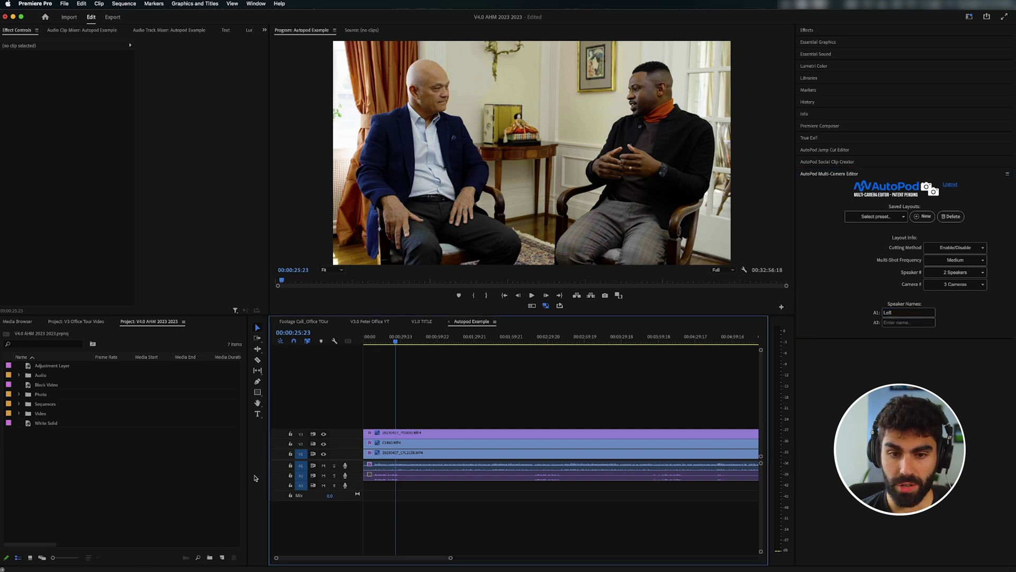
pyautogui.click(418, 466)
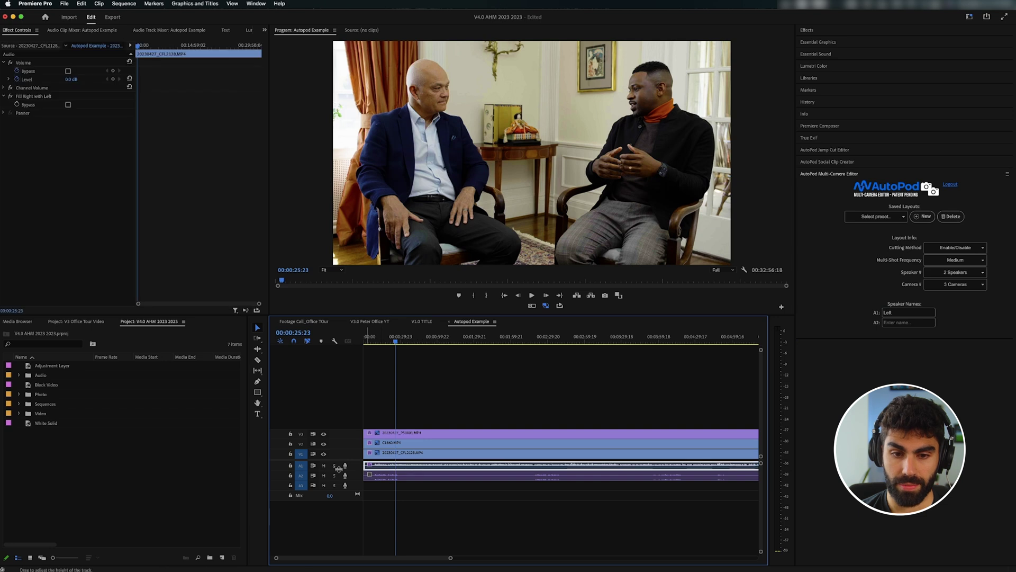
pyautogui.click(334, 465)
pyautogui.click(442, 338)
pyautogui.press('space')
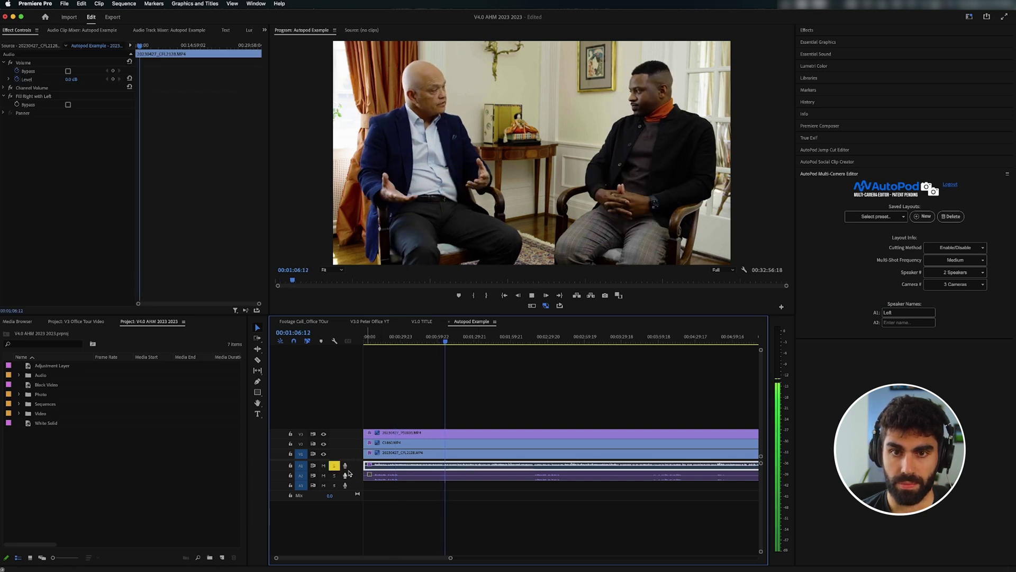
pyautogui.press('space')
pyautogui.click(334, 465)
pyautogui.click(479, 421)
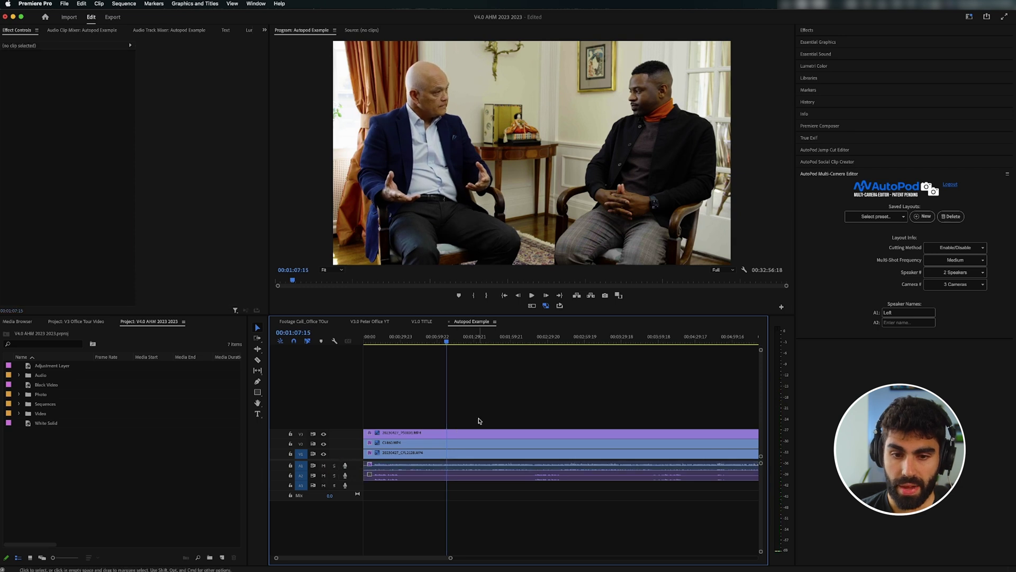
# - Name speaker A2 'Right' after soloing and playing the A2 microphone near 00:00:14
pyautogui.click(914, 323)
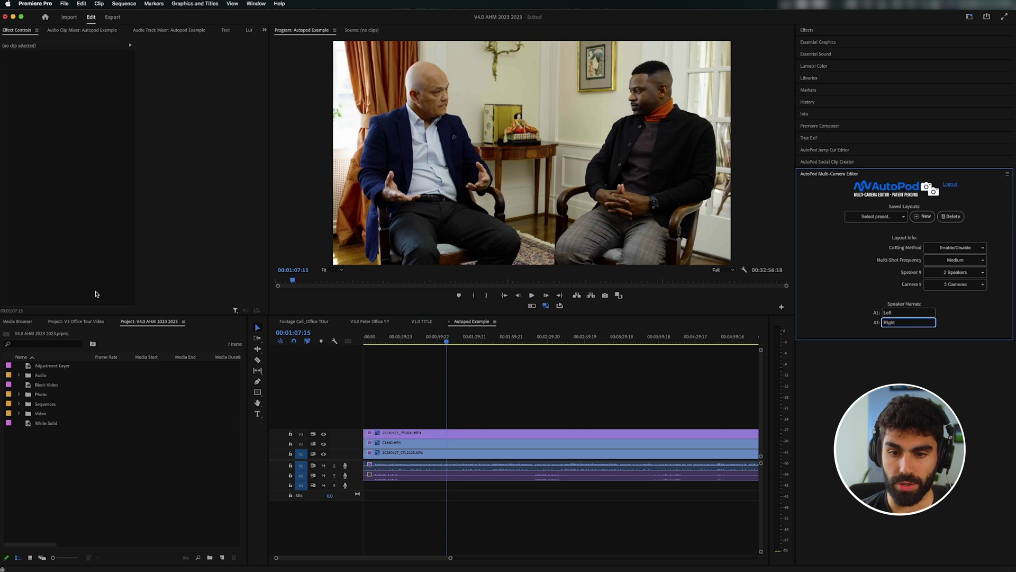
pyautogui.click(334, 476)
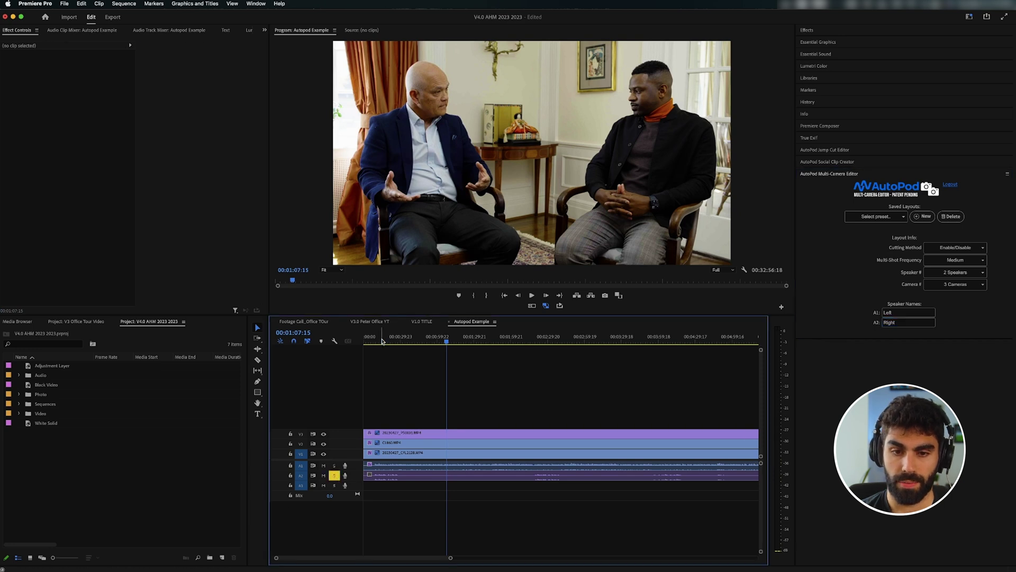
pyautogui.click(381, 341)
pyautogui.press('space')
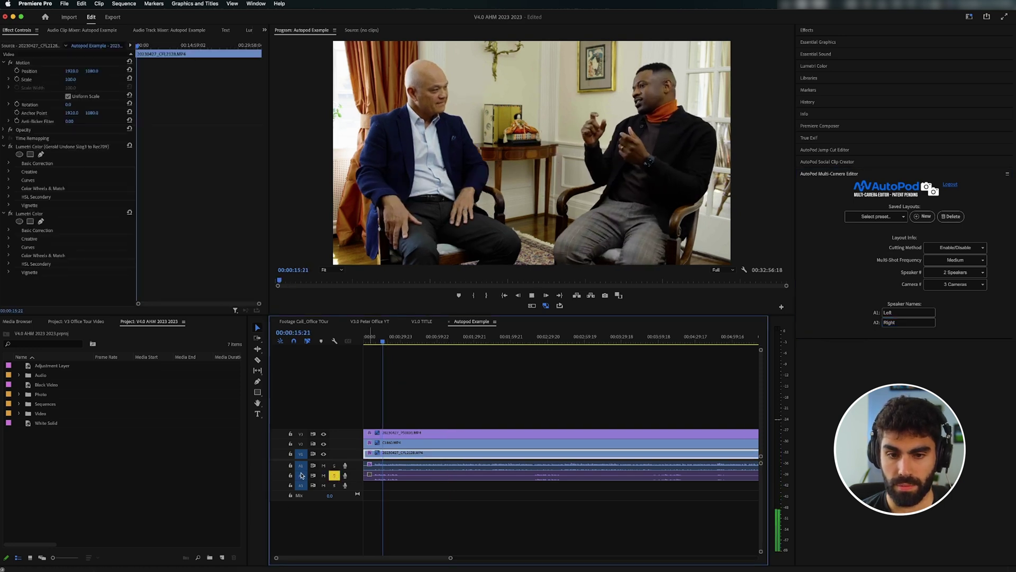
pyautogui.click(334, 475)
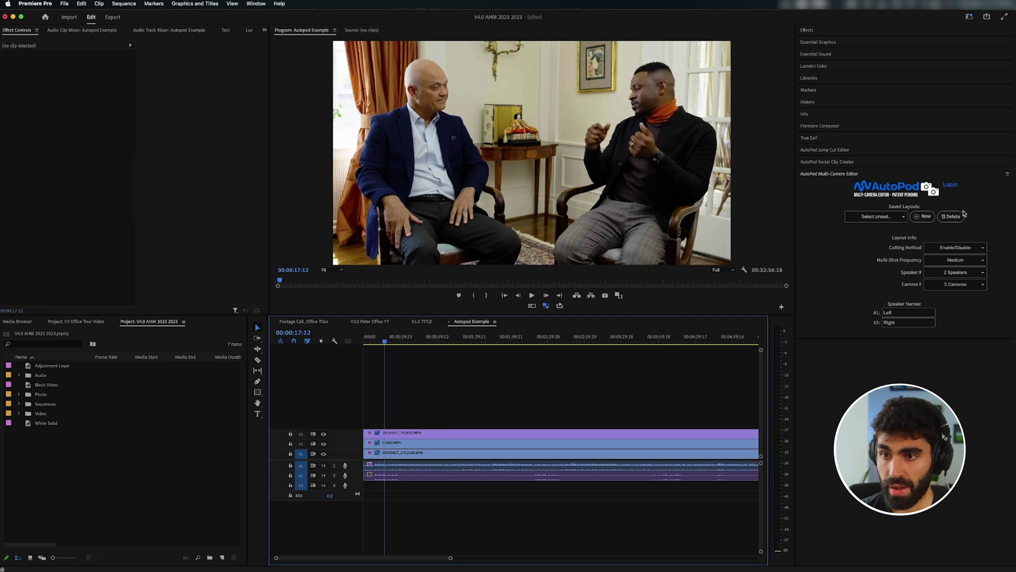
# - Tag the V3 wide camera as All Speakers
pyautogui.click(903, 254)
pyautogui.scroll(-3, 910, 275)
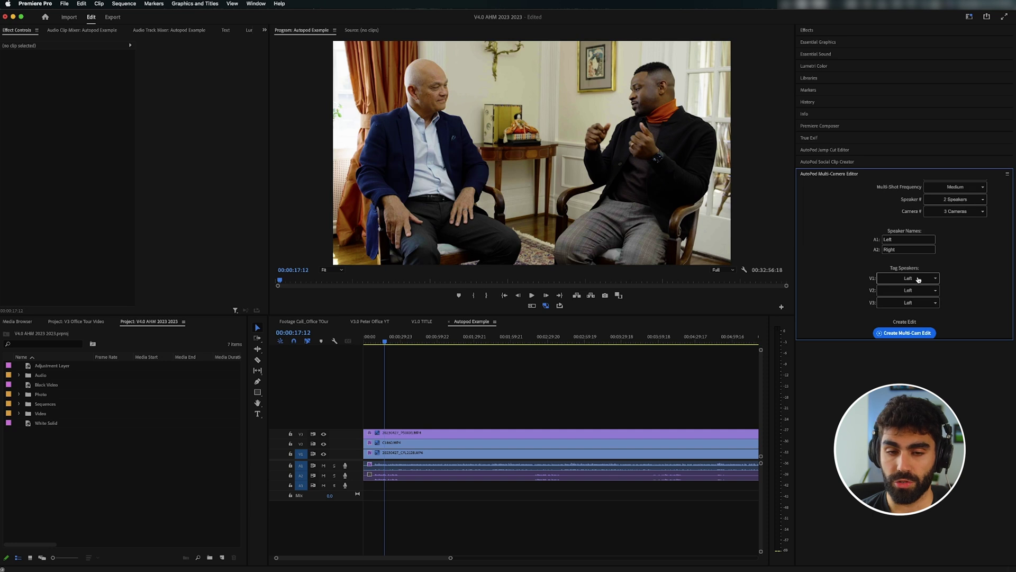
pyautogui.click(392, 436)
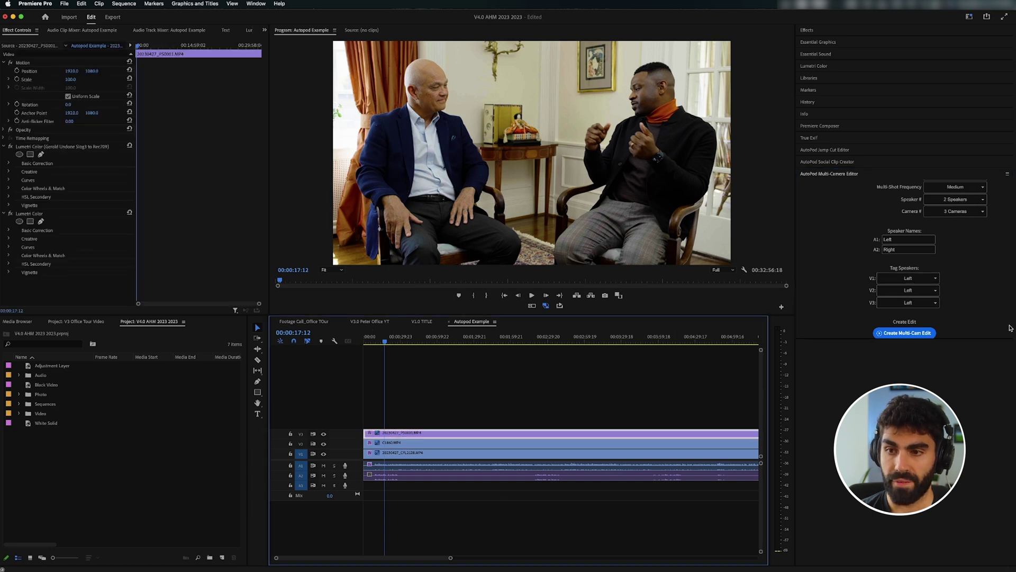
pyautogui.click(909, 306)
pyautogui.scroll(-1, 910, 312)
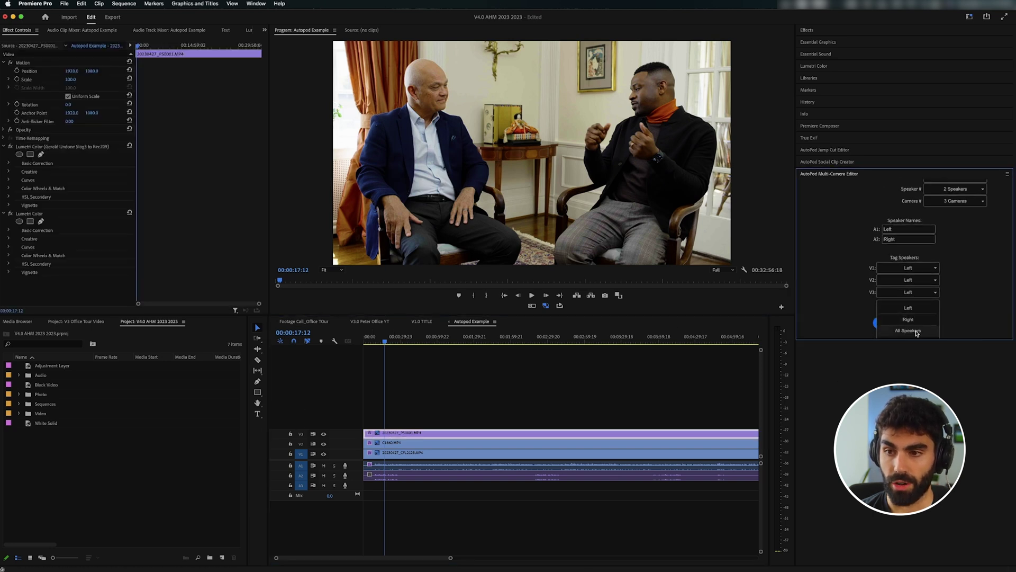
pyautogui.click(908, 331)
# - Disable V3 to view the V2 angle and tag V2 as the Right speaker
pyautogui.click(379, 431)
pyautogui.hotkey('shift', 'e')
pyautogui.click(386, 442)
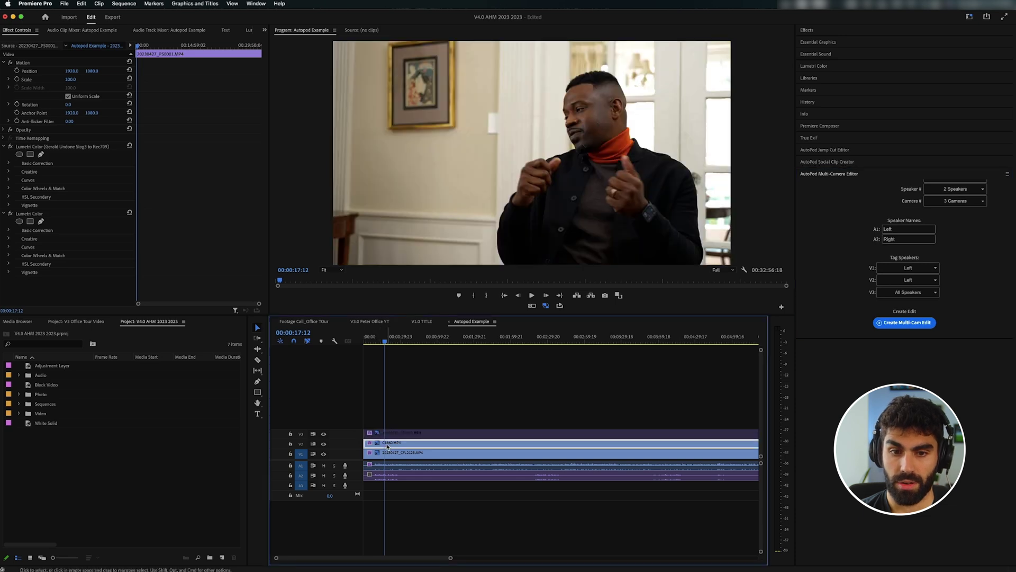
pyautogui.click(908, 279)
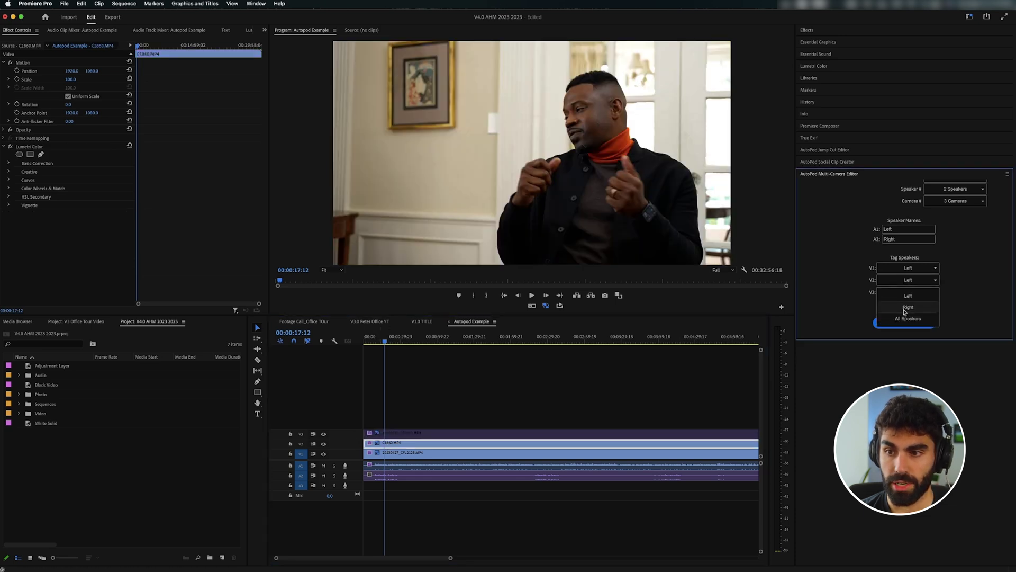
pyautogui.click(906, 301)
# - Check the V1 close-up angle by disabling V2, then re-enable the V2 and V3 clips
pyautogui.click(392, 443)
pyautogui.hotkey('shift', 'e')
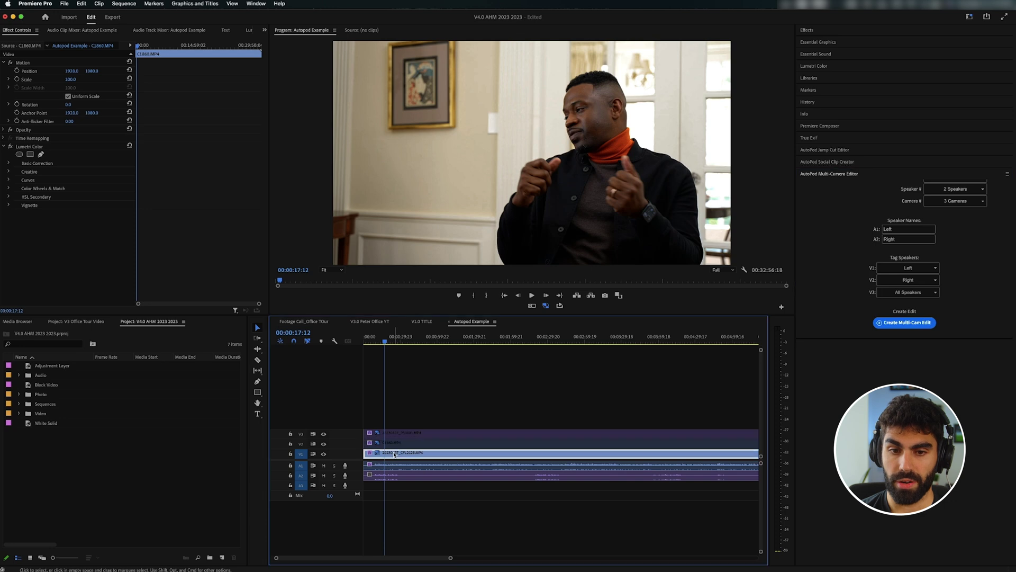
pyautogui.click(394, 450)
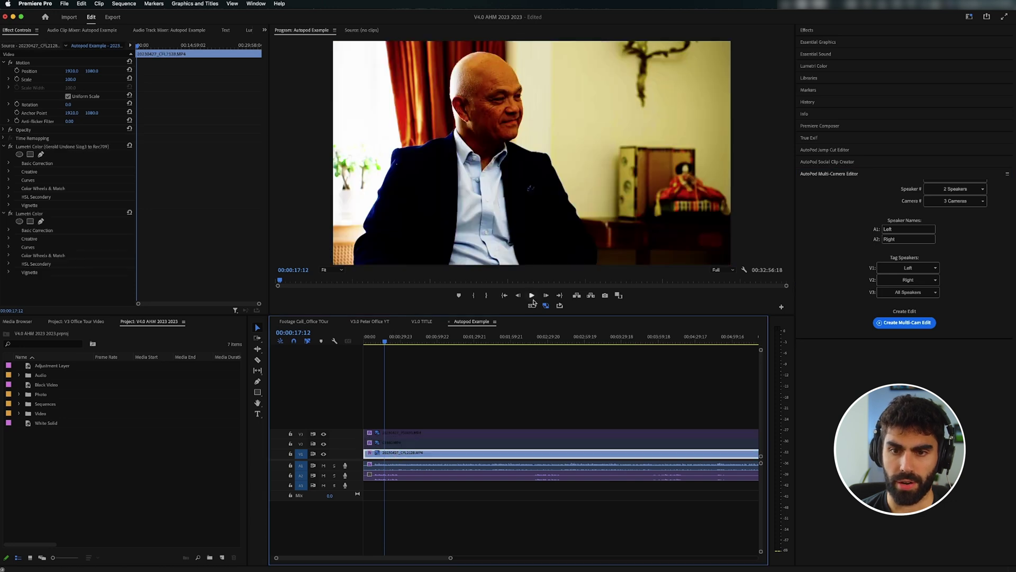
pyautogui.click(545, 306)
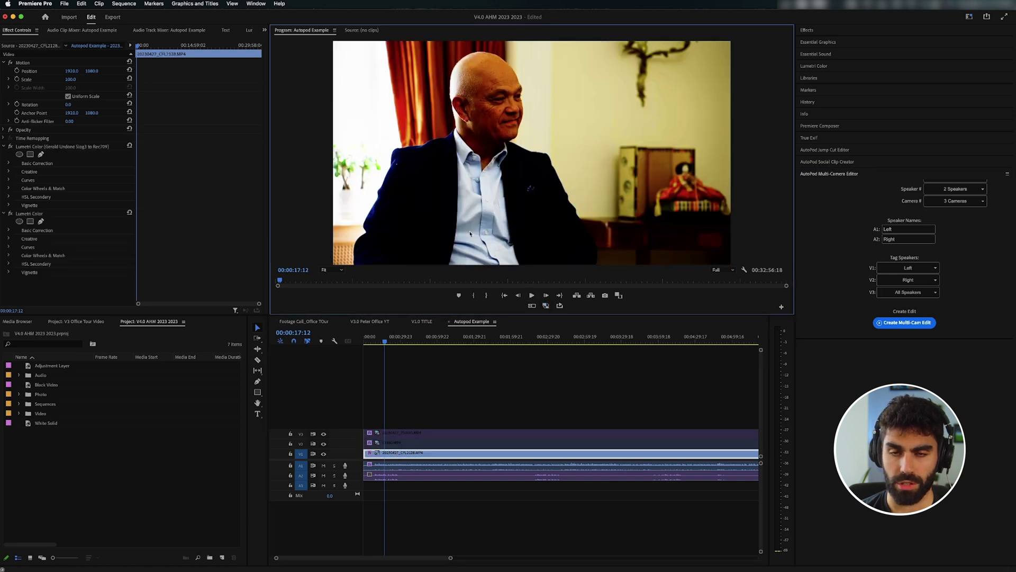
pyautogui.click(426, 402)
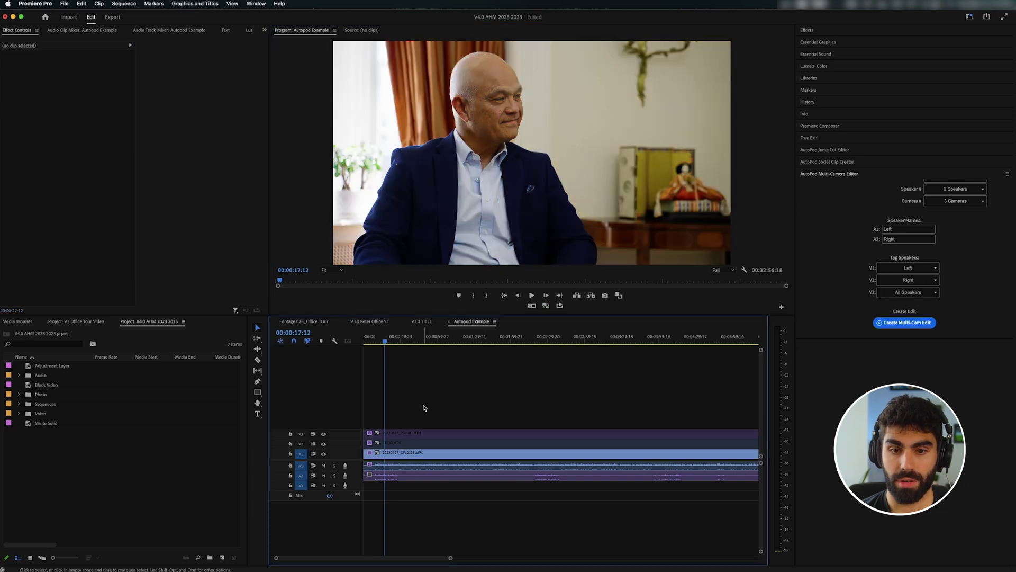
pyautogui.click(426, 453)
pyautogui.click(545, 305)
pyautogui.click(431, 441)
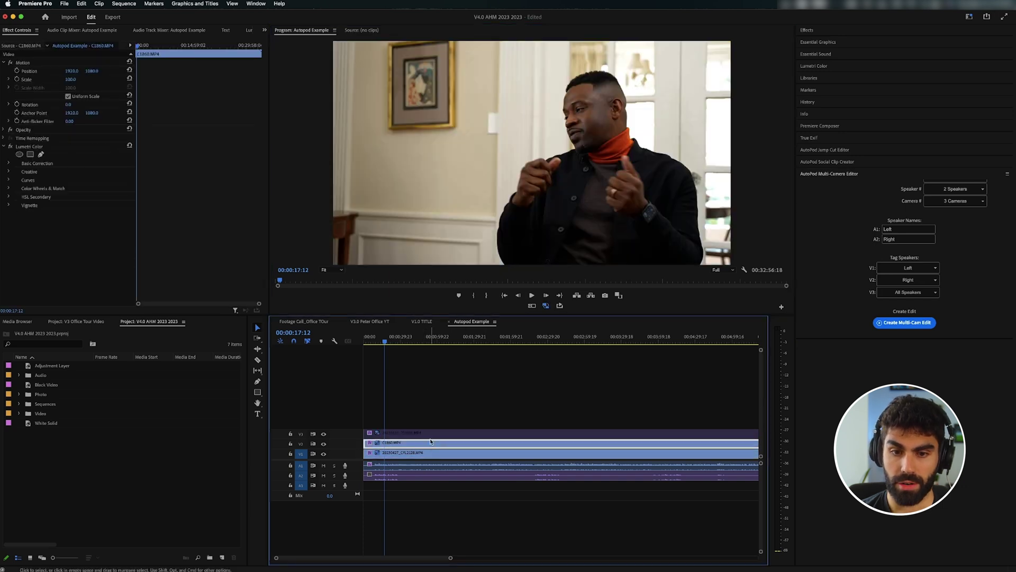
pyautogui.click(925, 325)
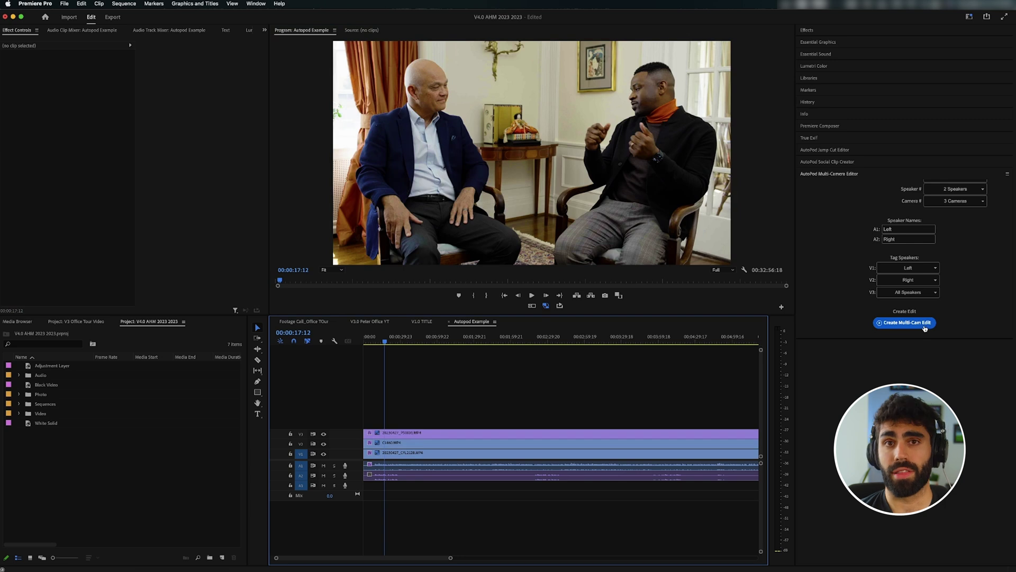
# - Run Create Multi-Cam Edit and scrub near the sequence end to inspect the generated cuts
pyautogui.click(925, 329)
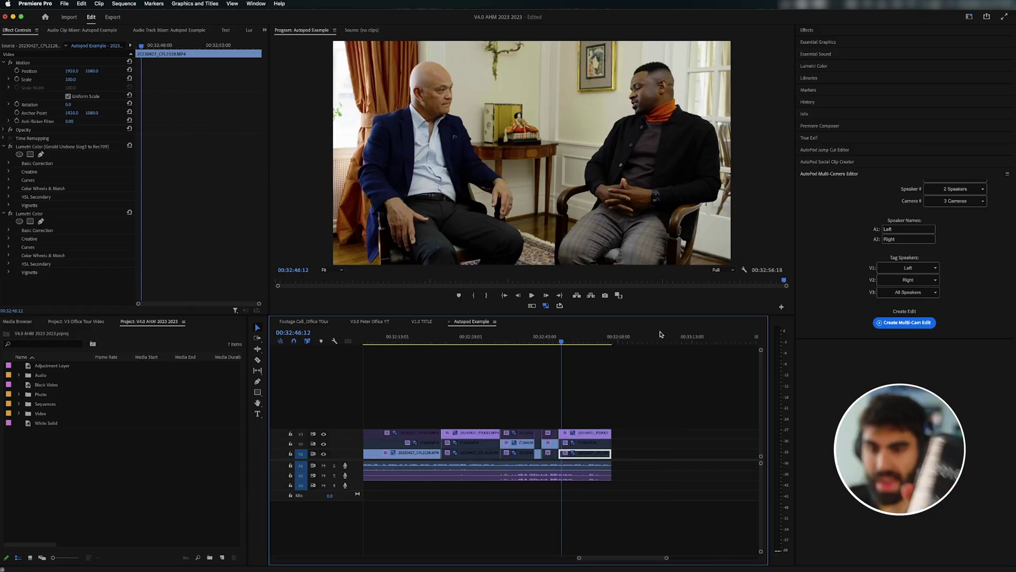
pyautogui.moveTo(616, 340); pyautogui.dragTo(611, 340)
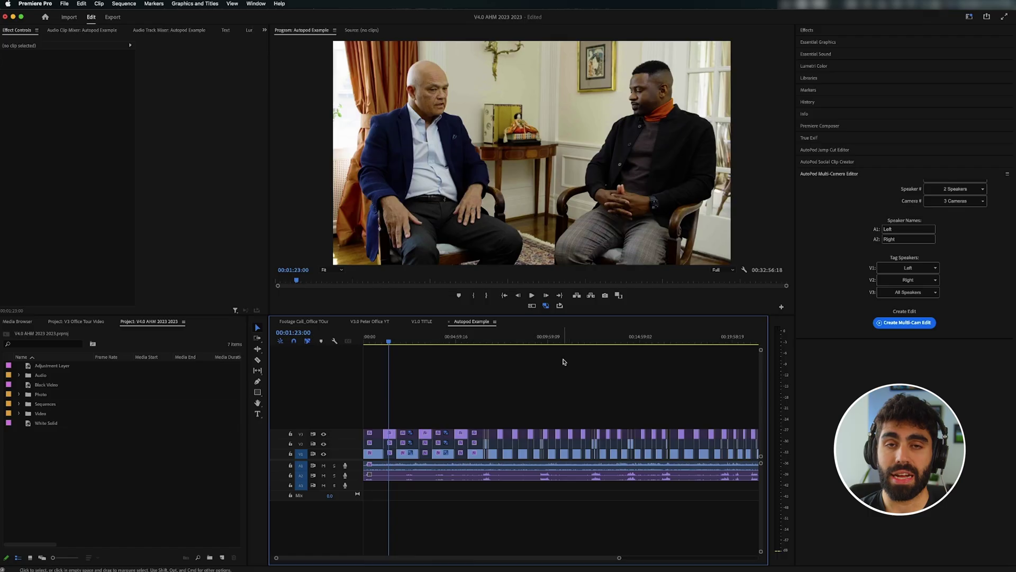
pyautogui.press('=')
pyautogui.click(597, 344)
pyautogui.press('=')
pyautogui.press('space')
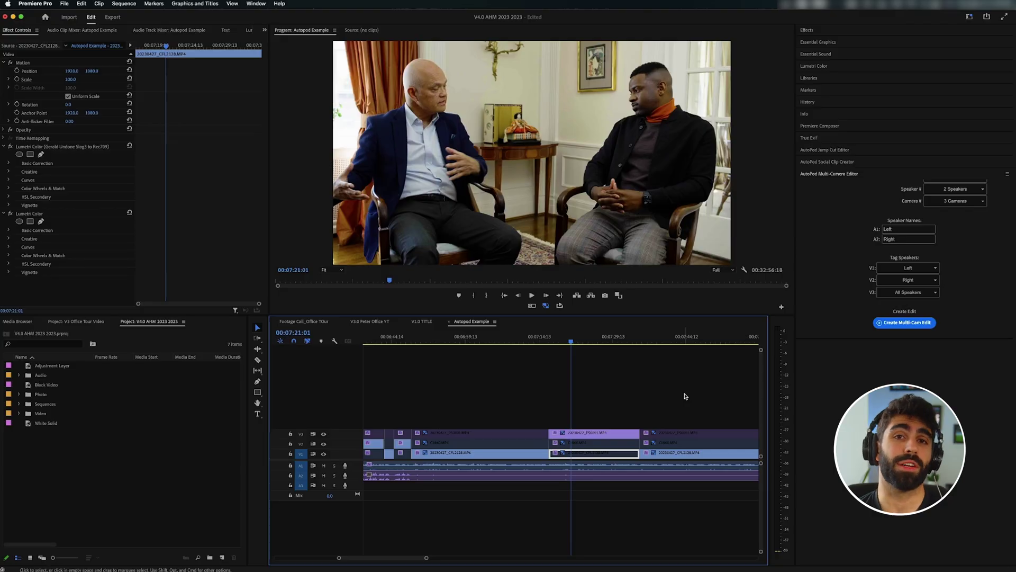
# - Zoom in around 00:06:37 and play back the multicam cuts there
pyautogui.click(684, 396)
pyautogui.press('-')
pyautogui.press('-')
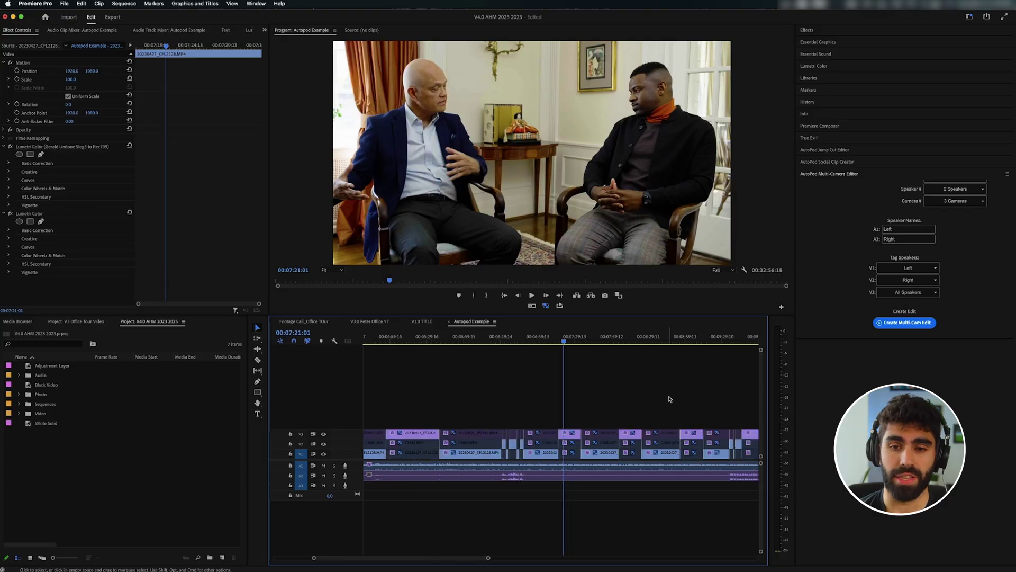
pyautogui.click(511, 336)
pyautogui.press('=')
pyautogui.press('=')
pyautogui.press('=')
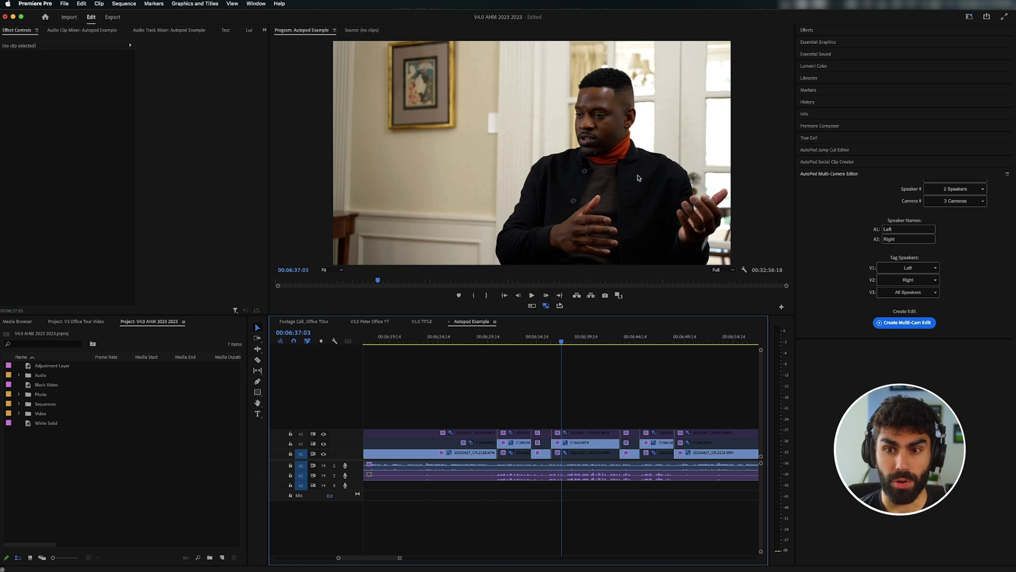
pyautogui.press('space')
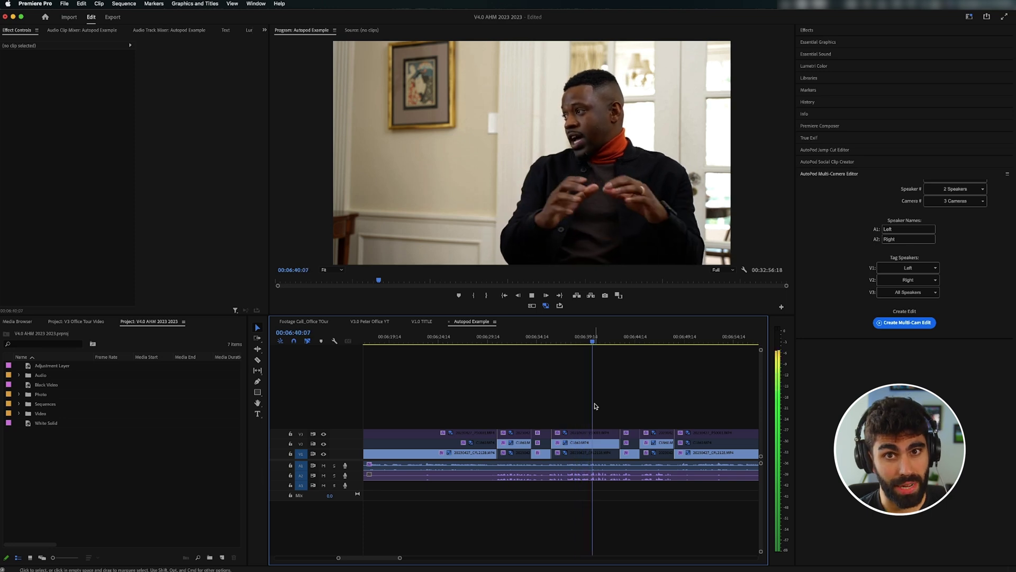
pyautogui.press('space')
# - Split the A1 audio at the camera cut and replay the section to check it
pyautogui.press('d')
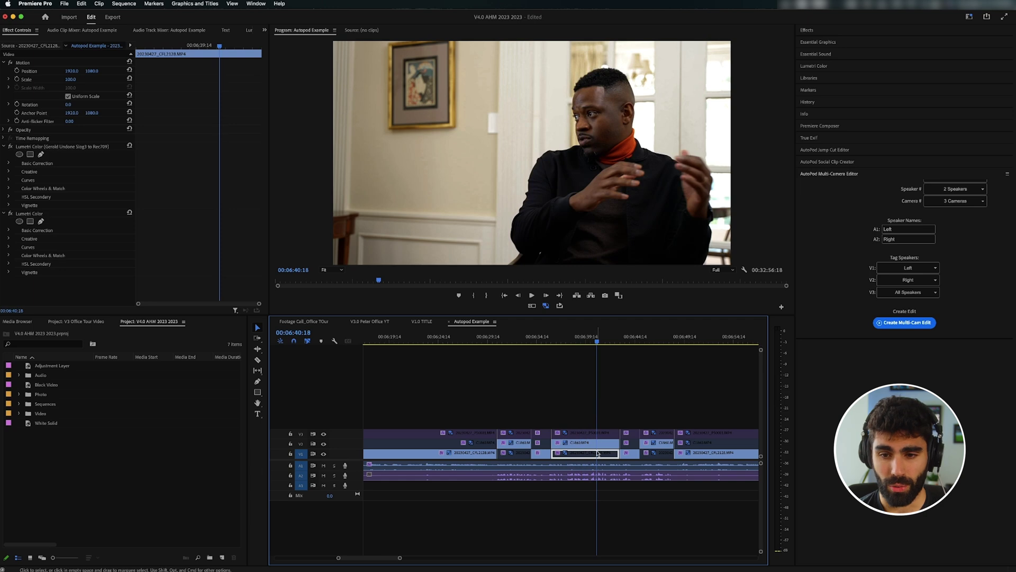
pyautogui.click(595, 467)
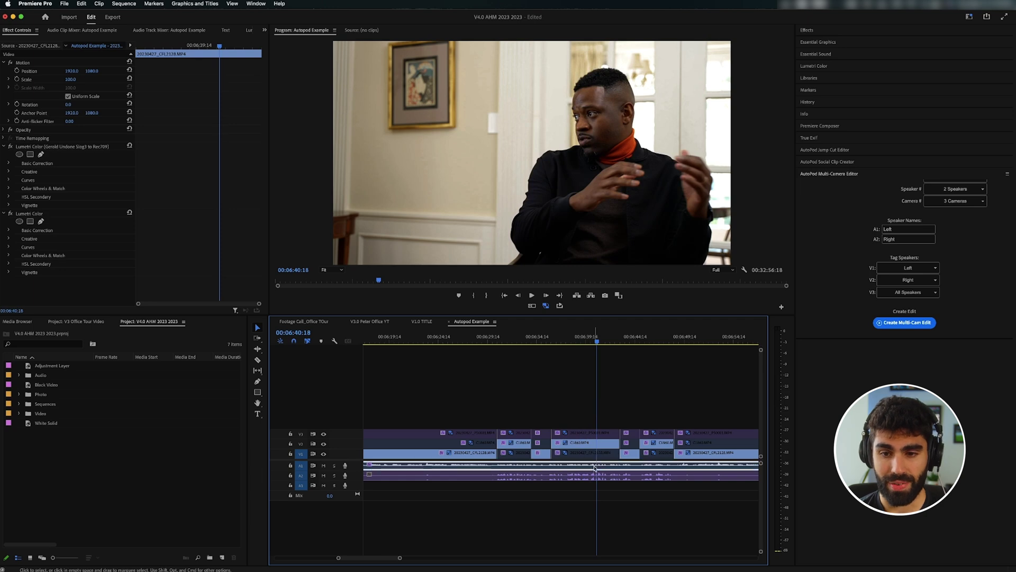
pyautogui.click(545, 467)
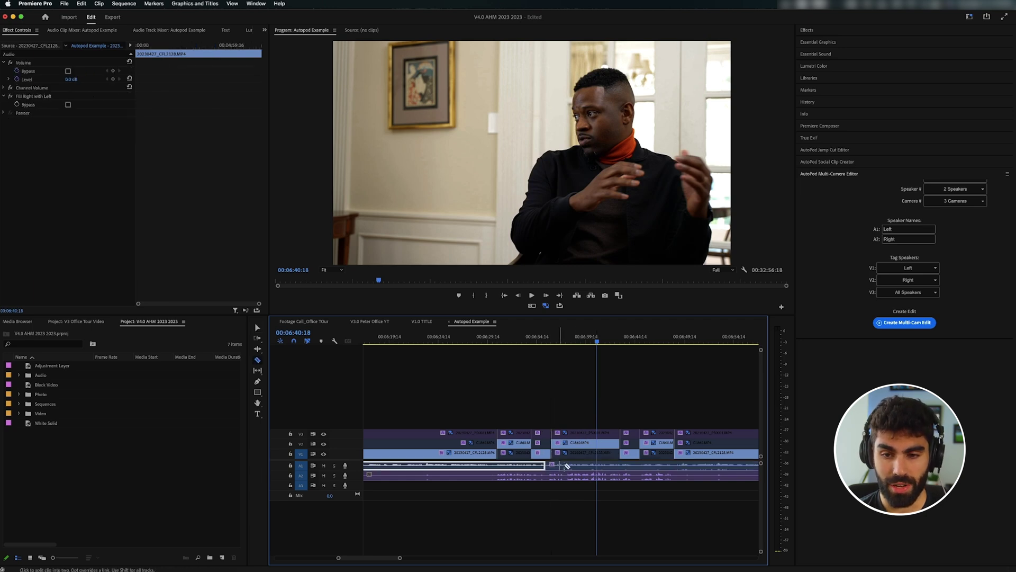
pyautogui.click(614, 467)
pyautogui.click(568, 341)
pyautogui.press('space')
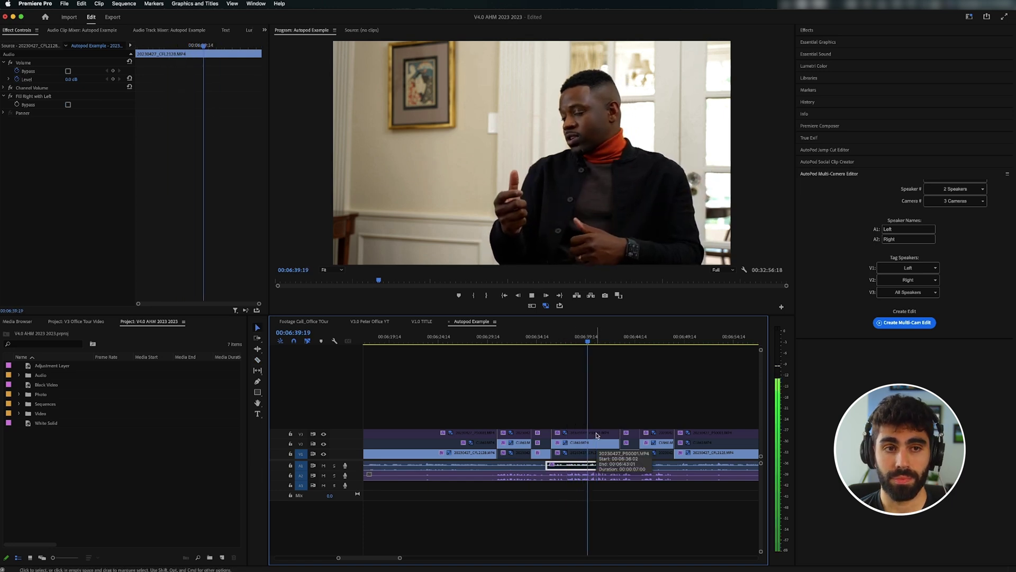
pyautogui.press('space')
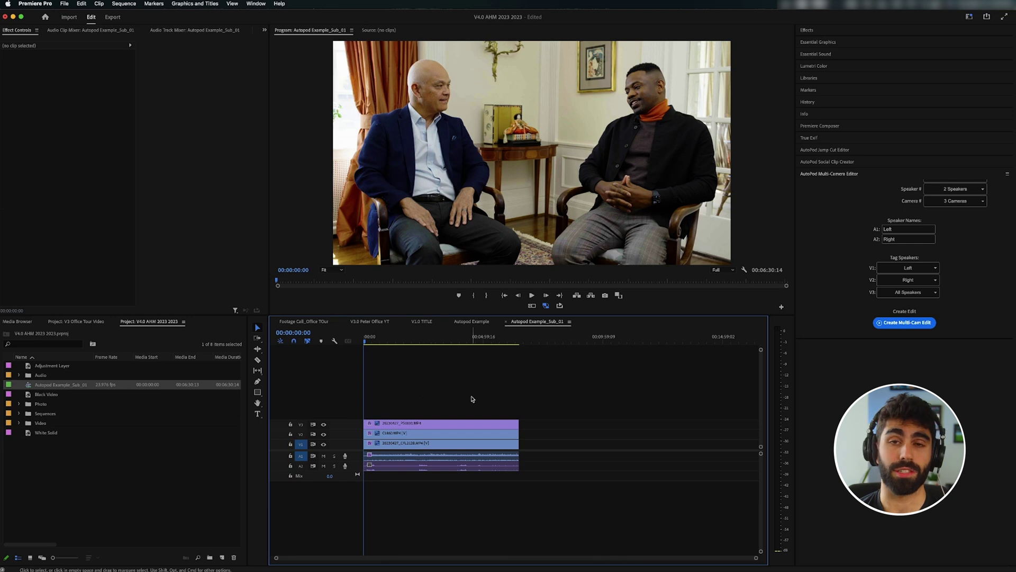
# - Auto-cut Autopod Example_Sub_01 with Create Multi-Cam Edit, then return to the Autopod Example sequence
pyautogui.click(906, 323)
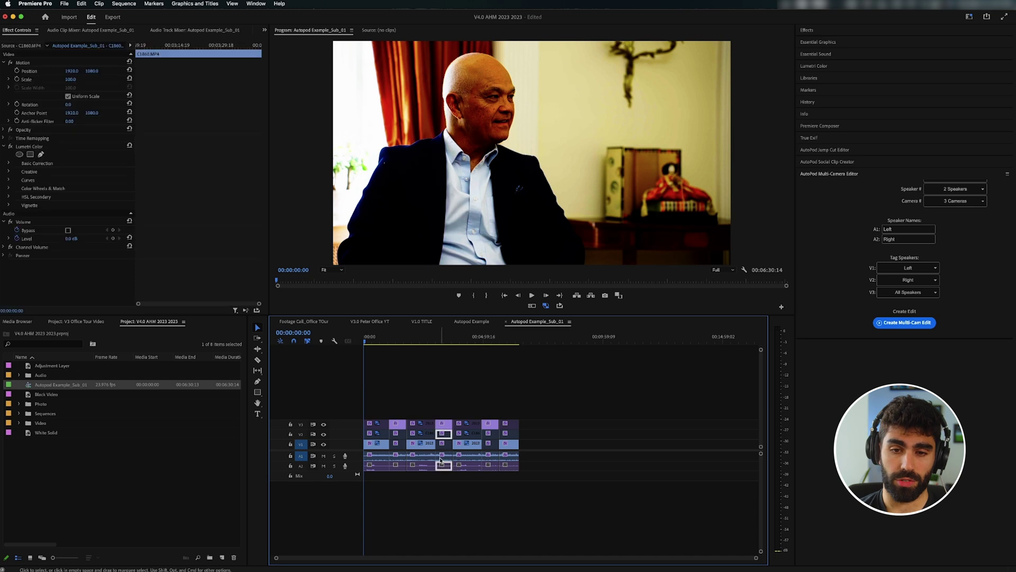
pyautogui.click(497, 371)
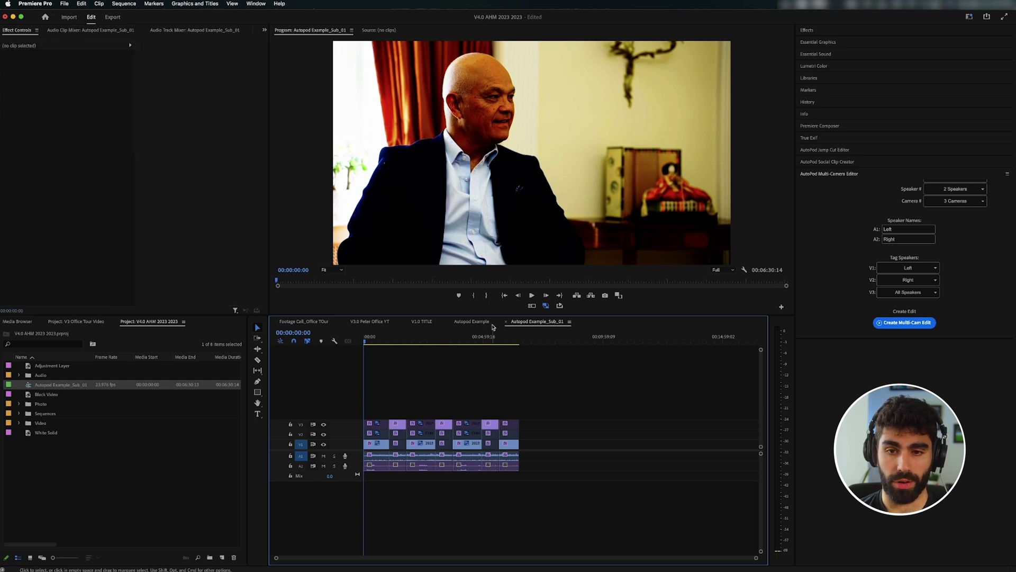
pyautogui.click(471, 321)
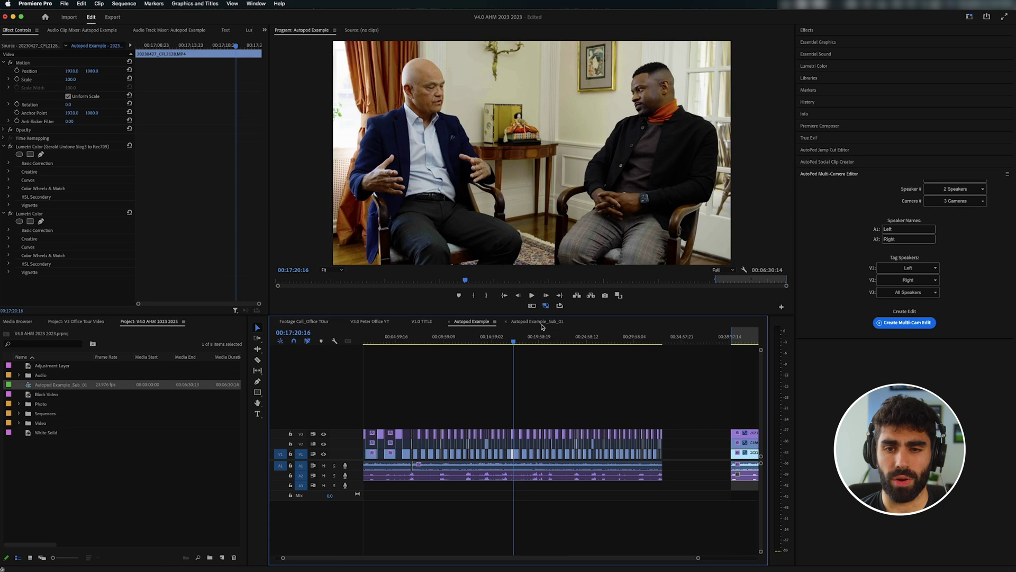
# - Switch to the Autopod Example_Sub_01 sequence and inspect its V1 camera clip
pyautogui.click(542, 324)
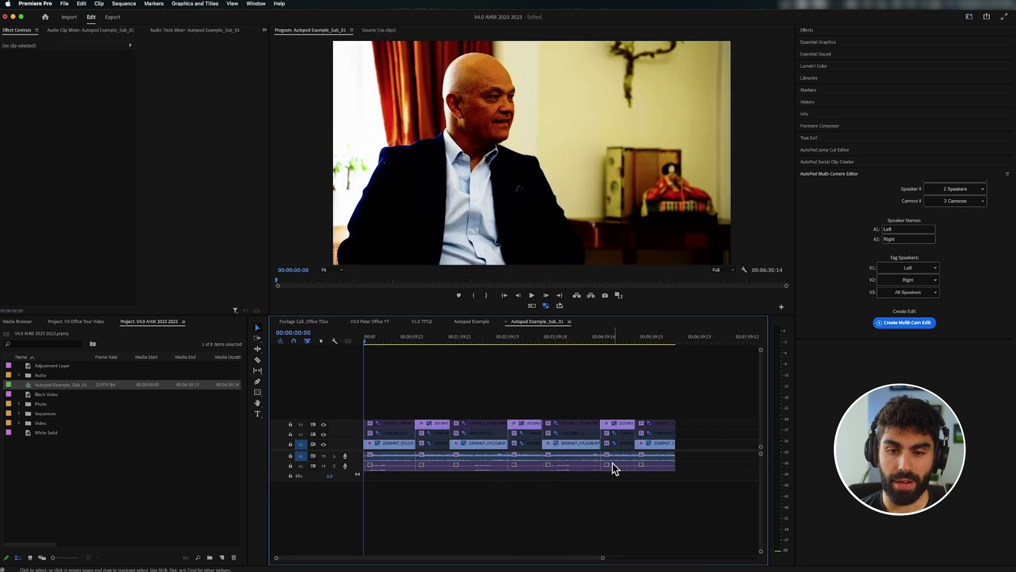
pyautogui.click(481, 459)
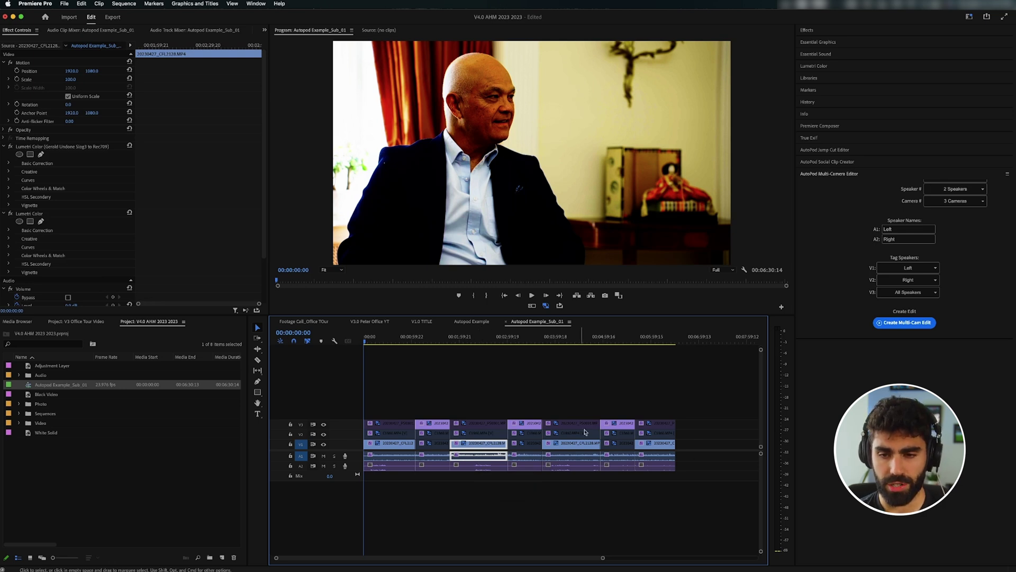
pyautogui.click(612, 406)
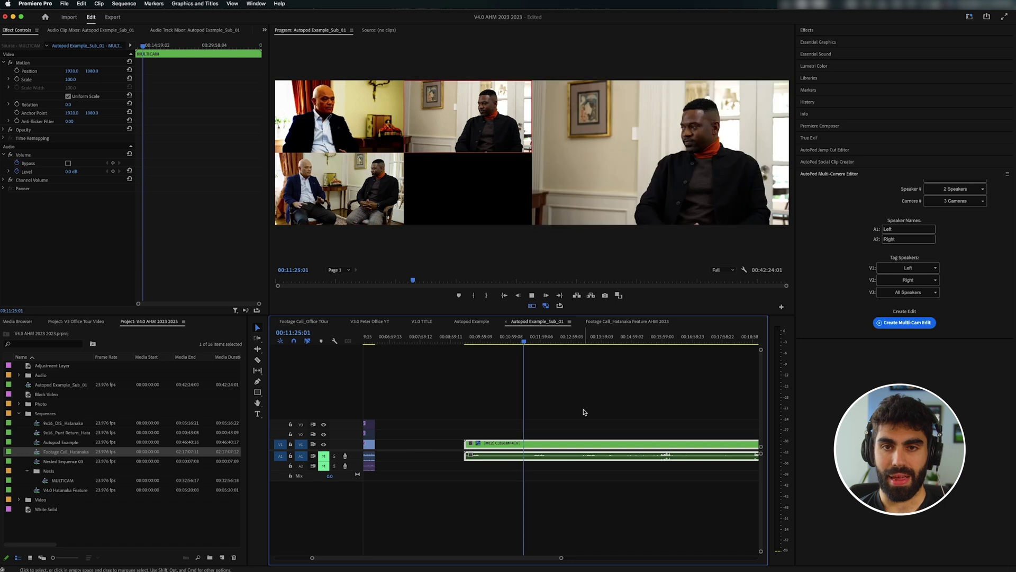
# - Stop playback, zoom in around the playhead, and replay the multicam clip from a few seconds earlier
pyautogui.press('space')
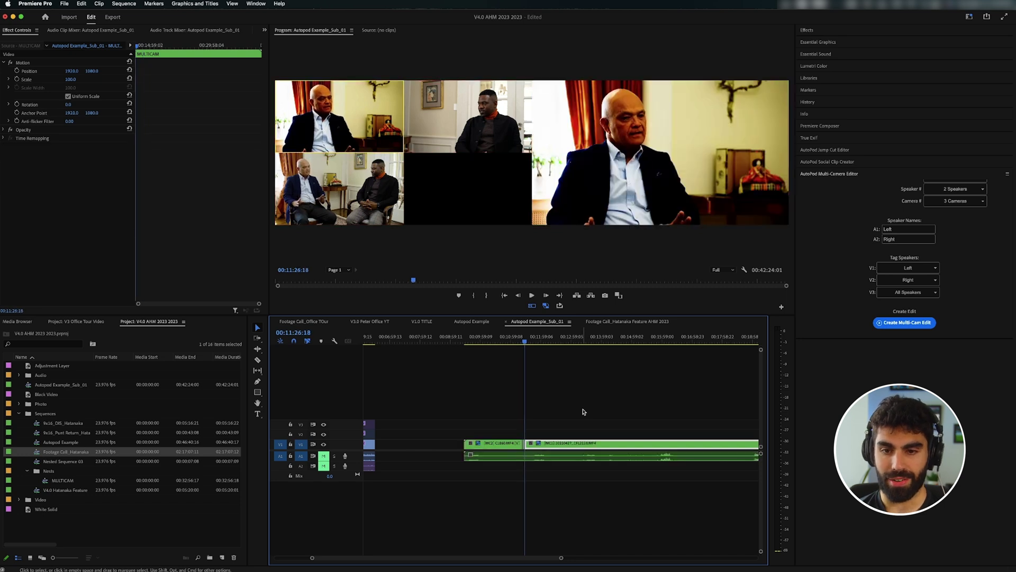
pyautogui.click(547, 371)
pyautogui.press('=')
pyautogui.press('=')
pyautogui.click(490, 343)
pyautogui.press('space')
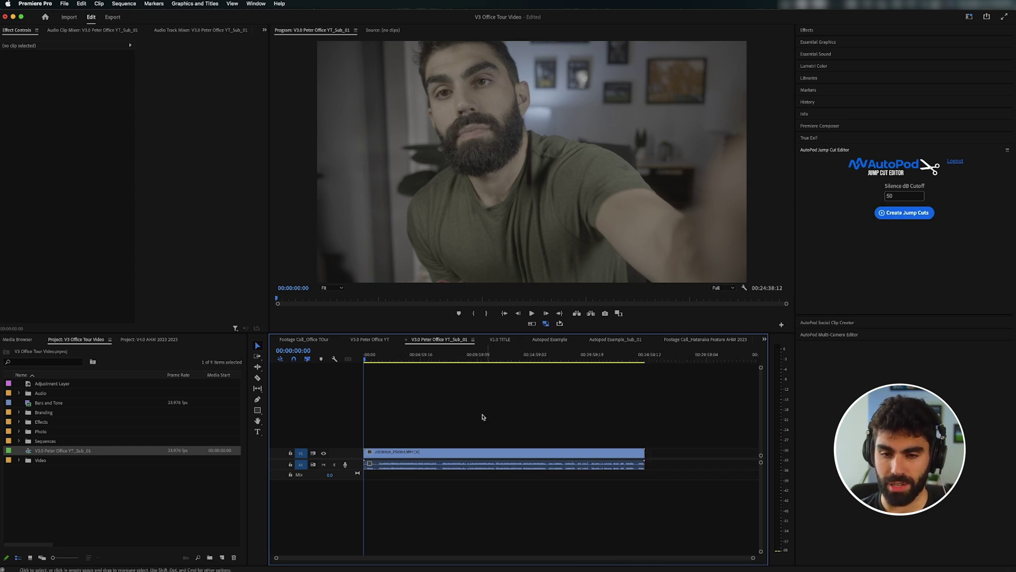
# - Preview the office tour clip, then jump-cut its silences at a 50 dB cutoff, shortening it to 17:56
pyautogui.moveTo(370, 356); pyautogui.dragTo(406, 356)
pyautogui.press('Home')
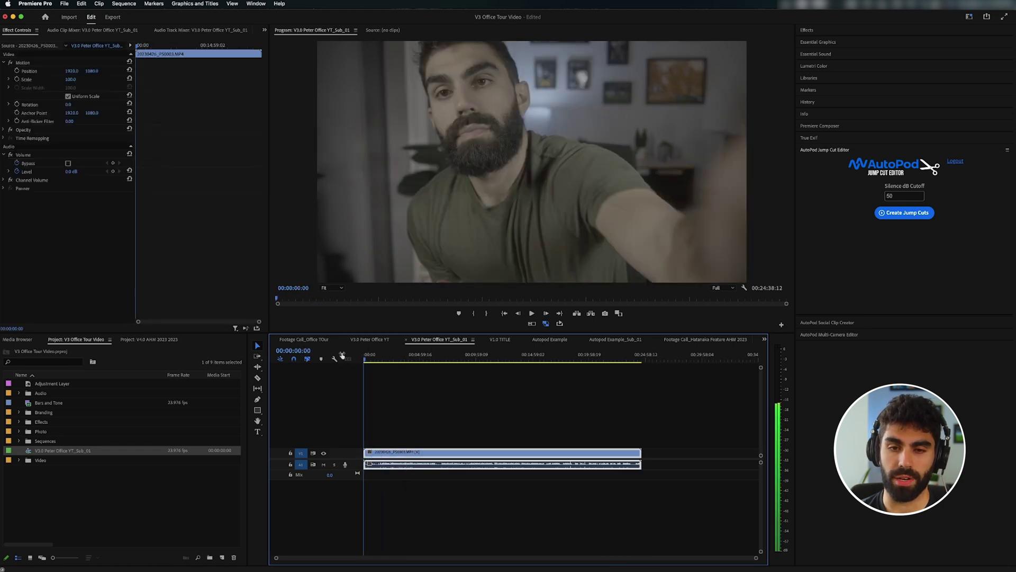
pyautogui.click(915, 215)
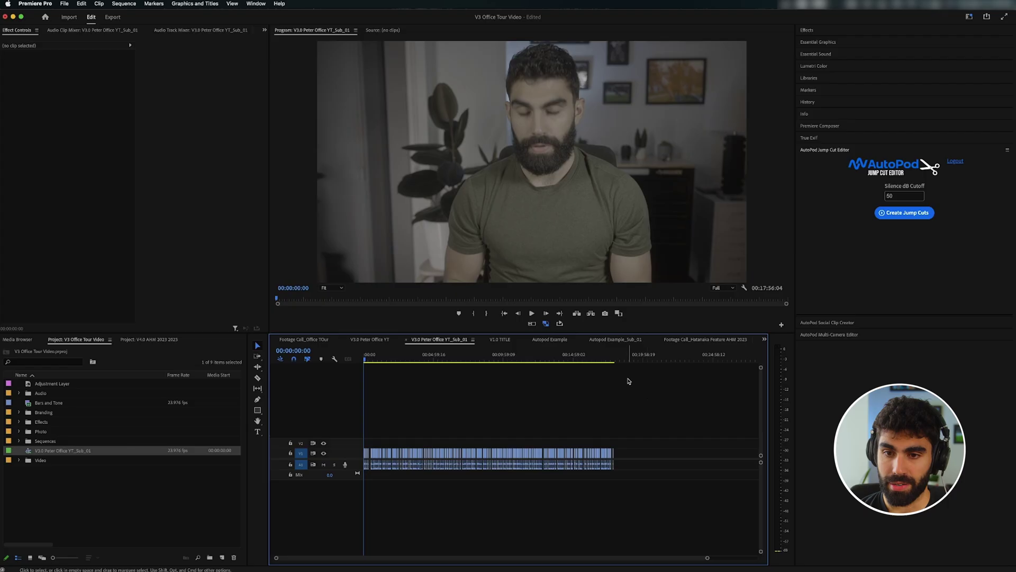
pyautogui.moveTo(559, 360); pyautogui.dragTo(540, 362)
pyautogui.press('=')
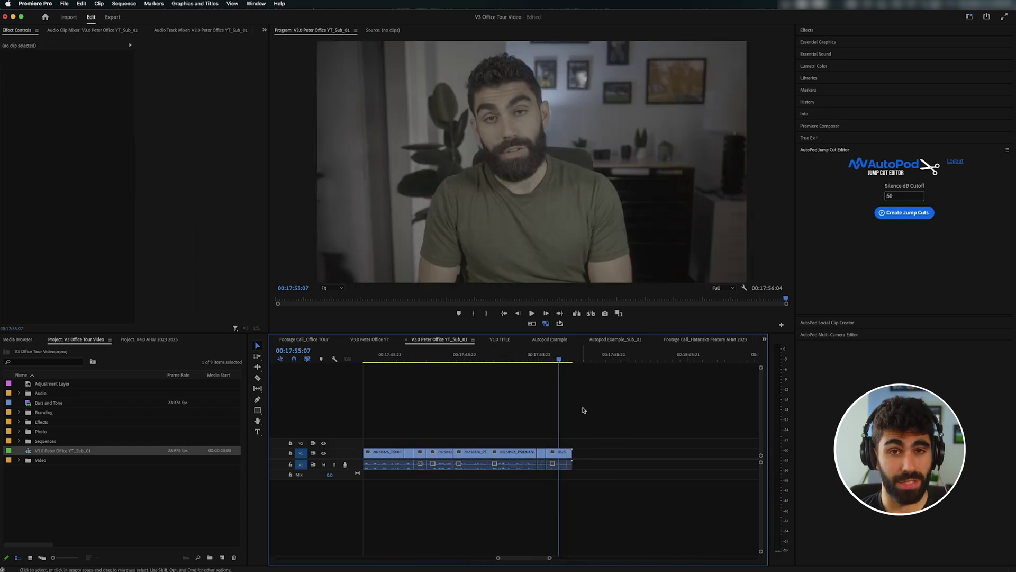
pyautogui.press('-')
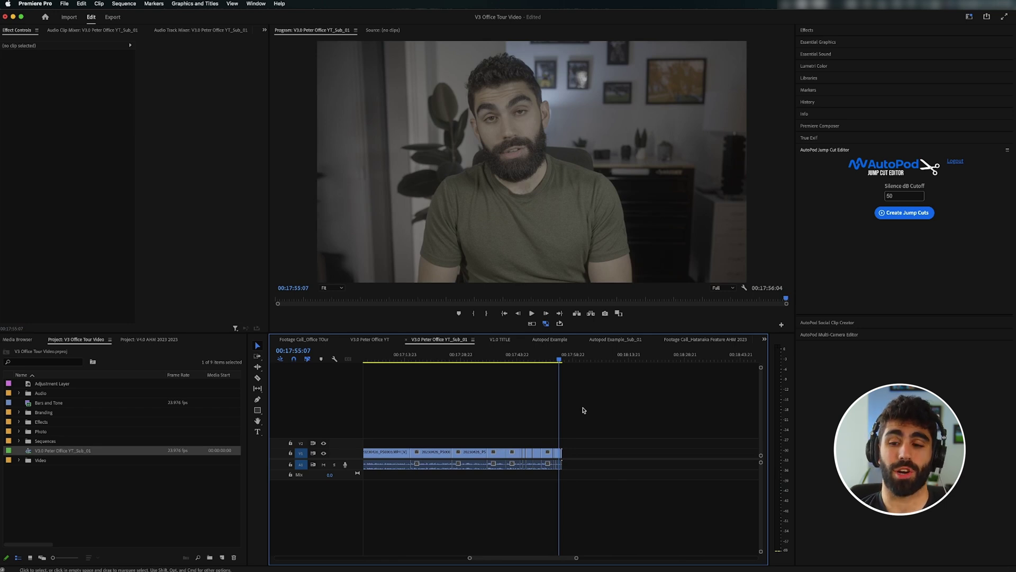
pyautogui.press('Home')
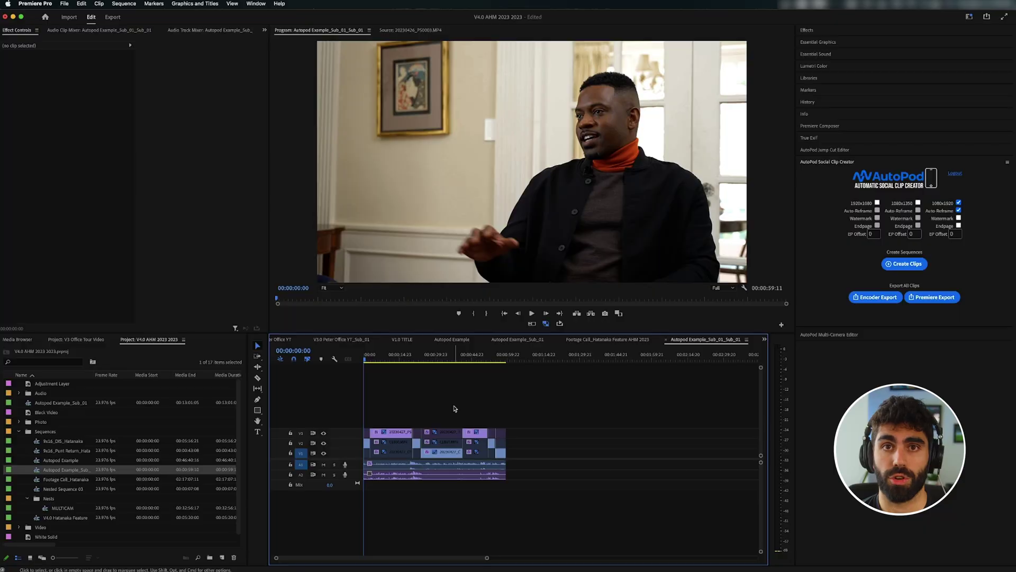
pyautogui.press('\\')
pyautogui.press('-')
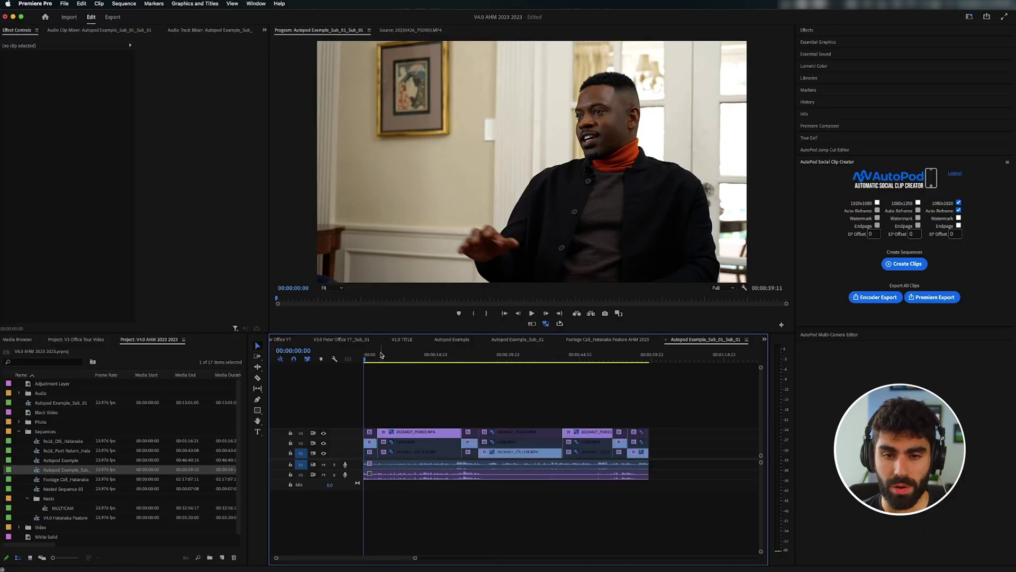
pyautogui.moveTo(403, 356); pyautogui.dragTo(652, 359)
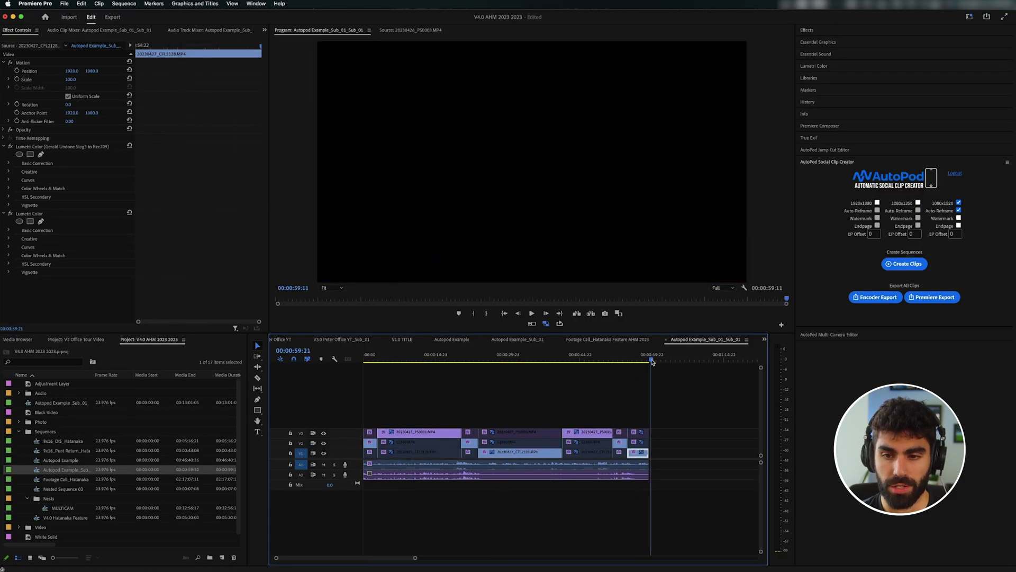
pyautogui.scroll(-2, 573, 392)
pyautogui.click(551, 395)
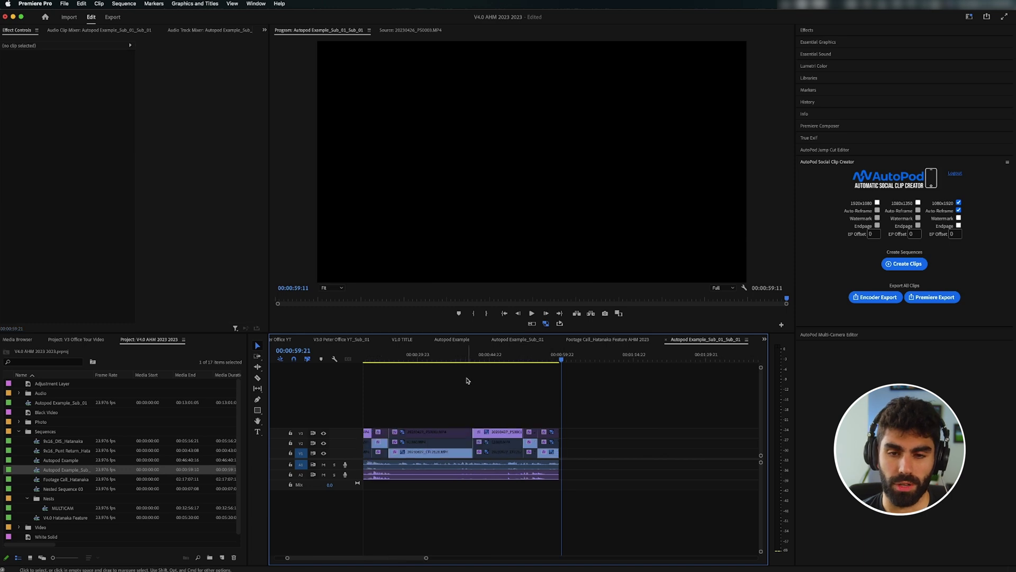
pyautogui.press('-')
pyautogui.moveTo(466, 356); pyautogui.dragTo(410, 368)
pyautogui.click(407, 384)
pyautogui.press('=')
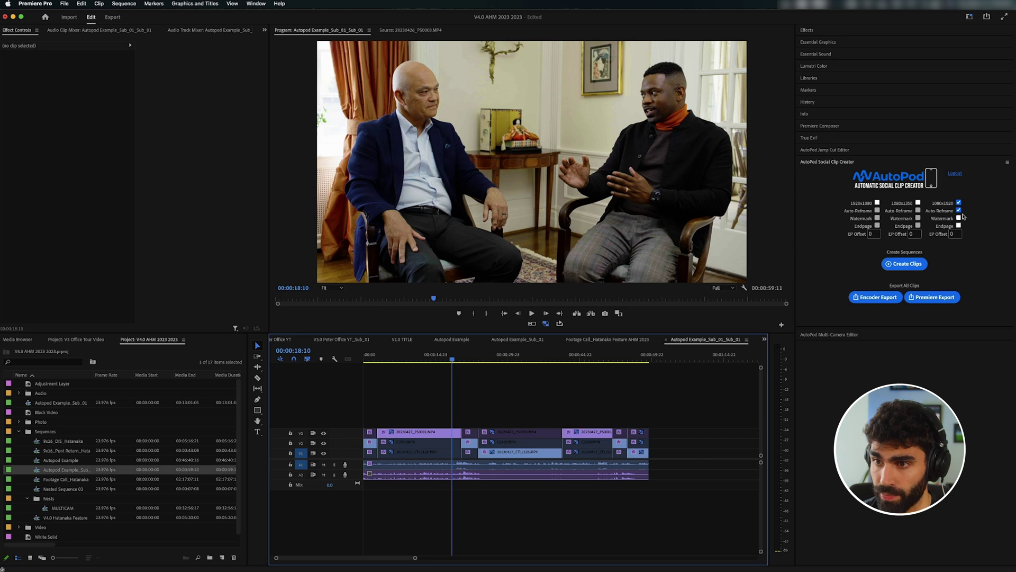
# - Create the auto-reframed 1080x1920 Clip 1 sequence with AutoPod and play through it
pyautogui.click(966, 212)
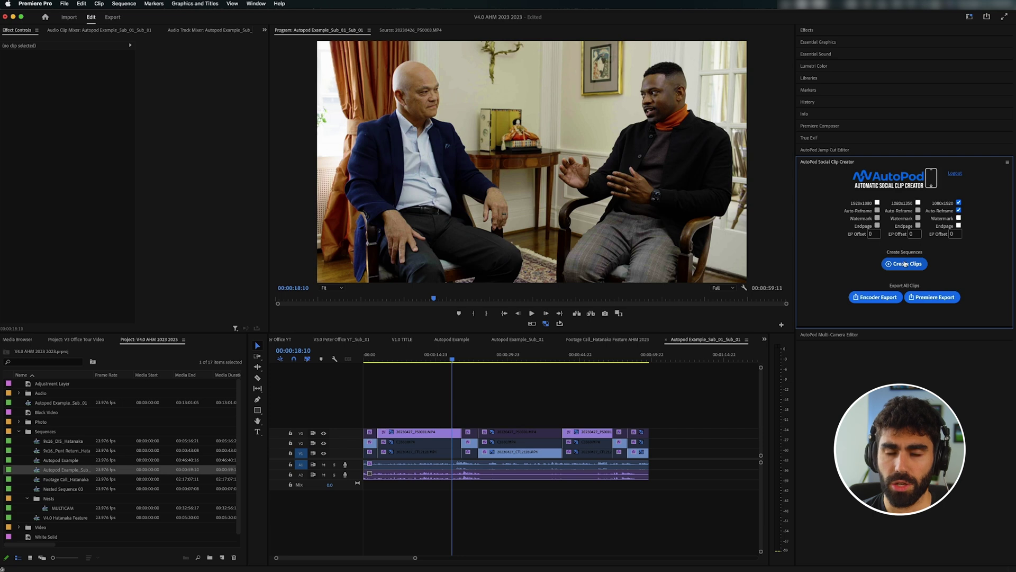
pyautogui.click(905, 263)
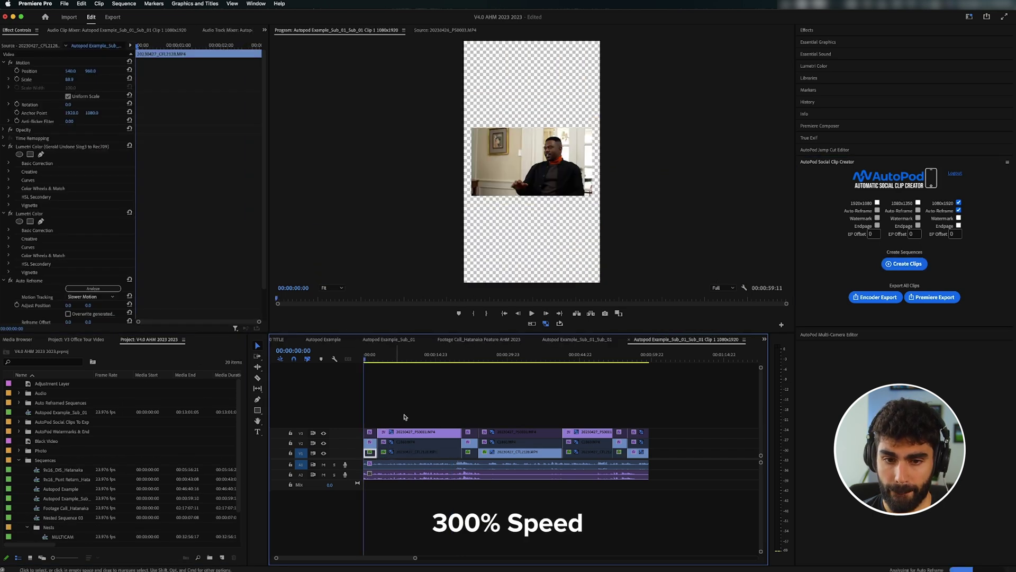
pyautogui.press('-')
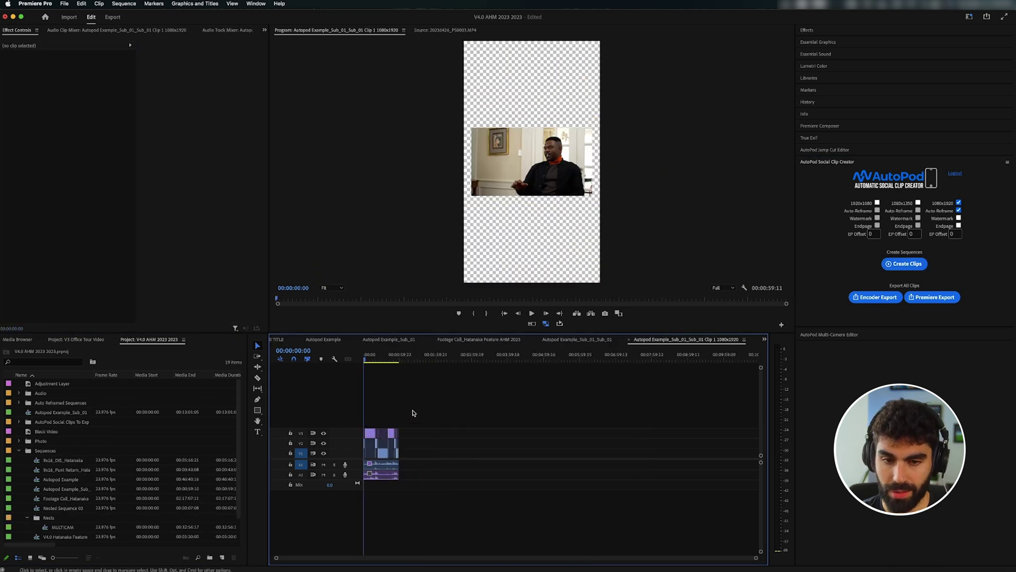
pyautogui.press('\\')
pyautogui.press('space')
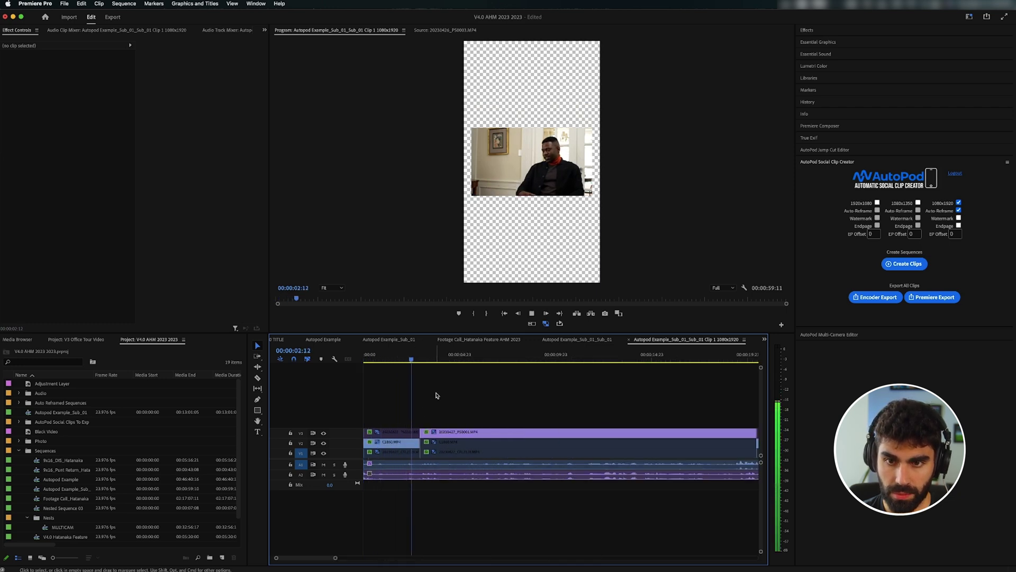
pyautogui.press('-')
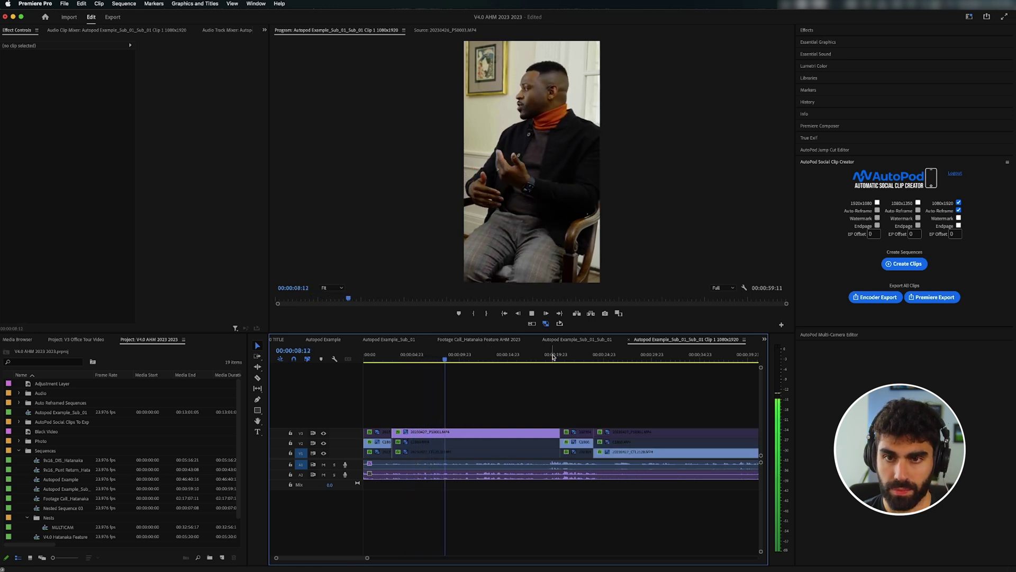
pyautogui.click(554, 356)
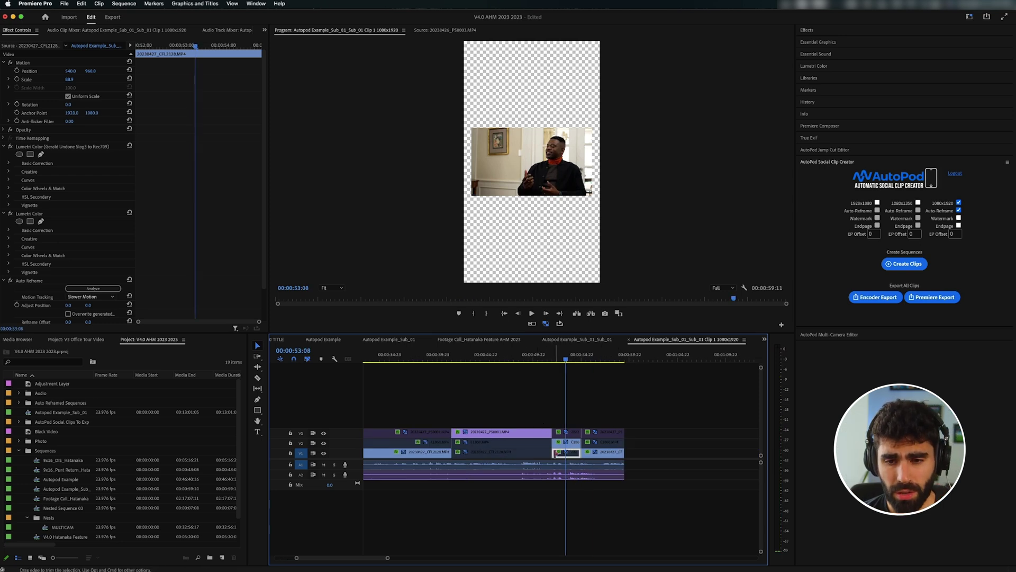
# - Scale the undersized V2 wide shot to frame size so it fills the vertical frame
pyautogui.rightClick(568, 446)
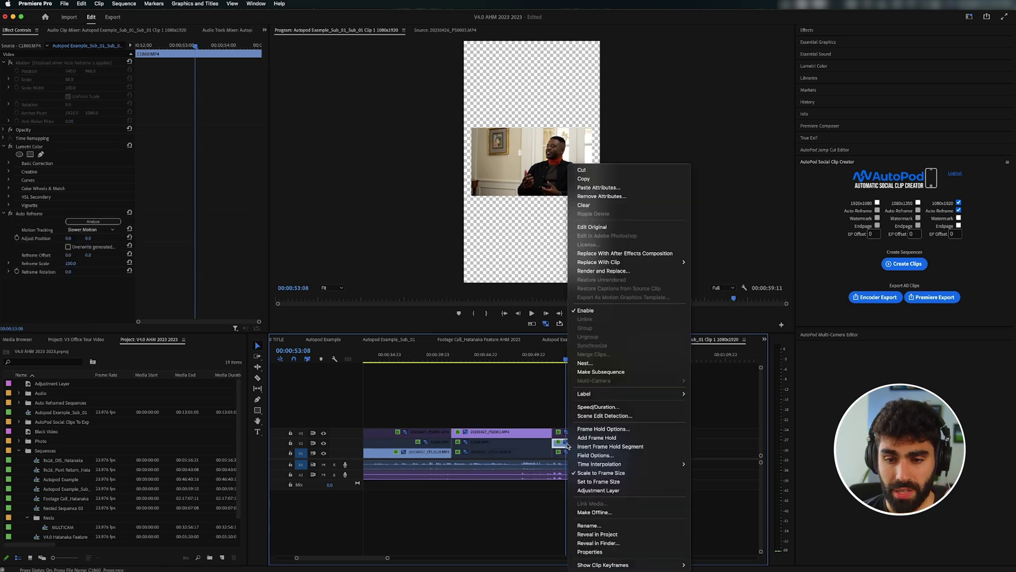
pyautogui.click(590, 473)
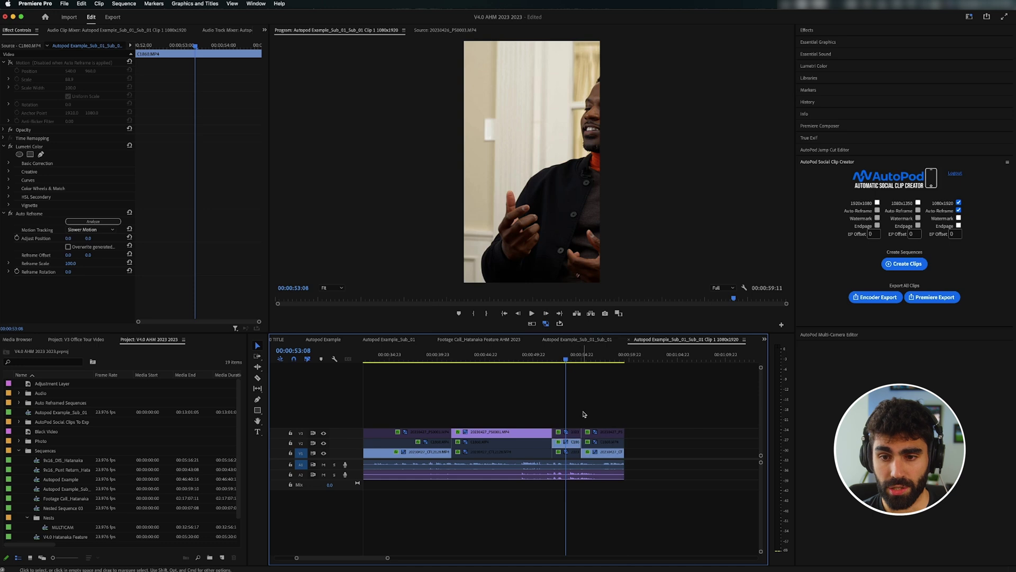
pyautogui.click(583, 414)
# - Close the Clip 1 sequence and put the playhead near the start of the interview sequence
pyautogui.press('super+w')
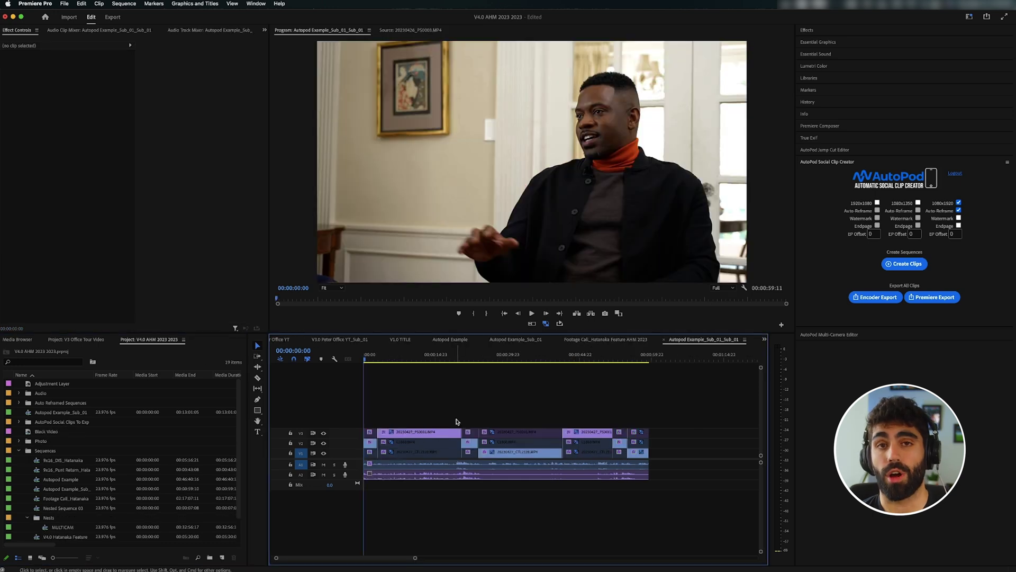
pyautogui.click(370, 442)
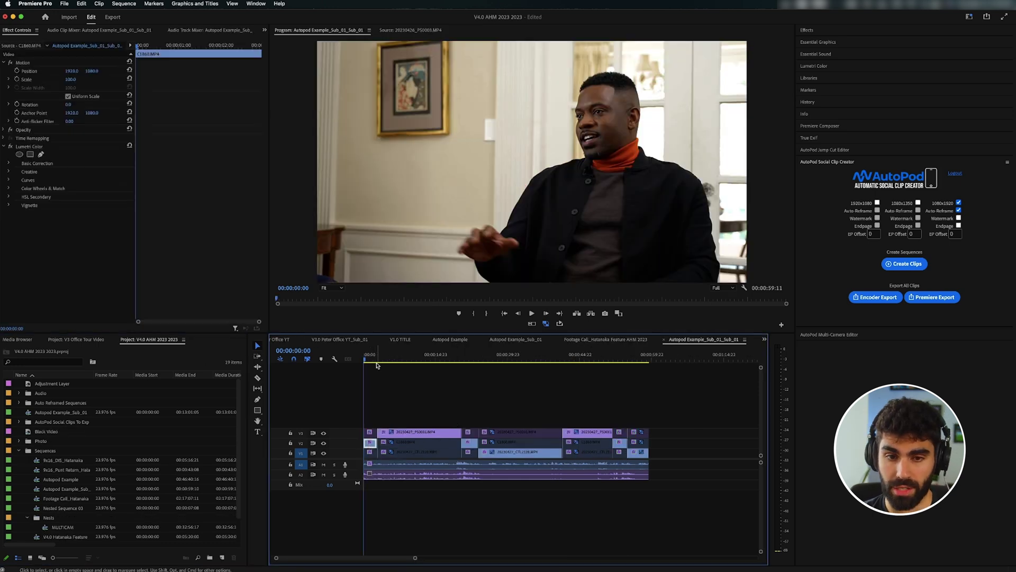
pyautogui.click(369, 359)
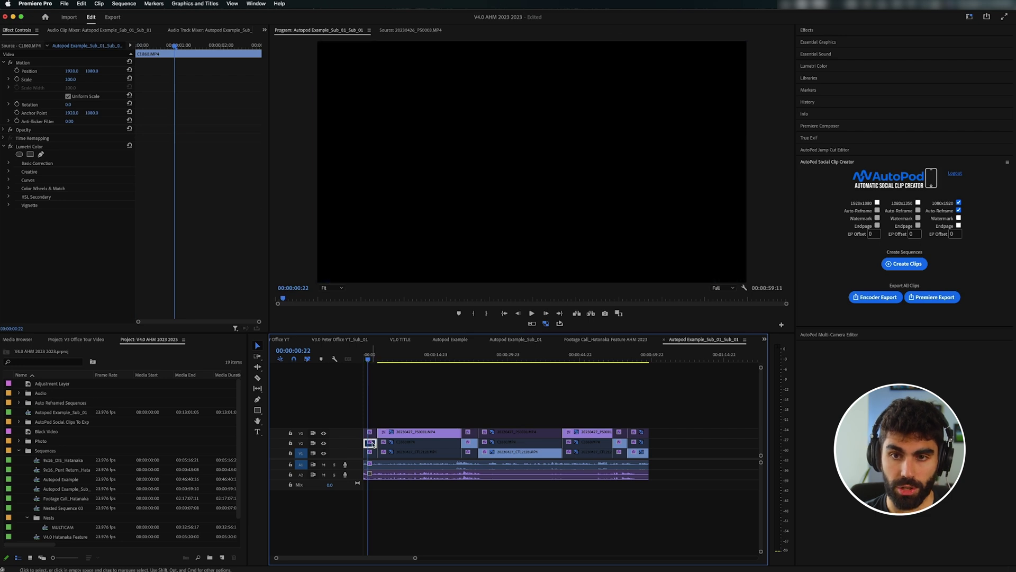
pyautogui.click(416, 424)
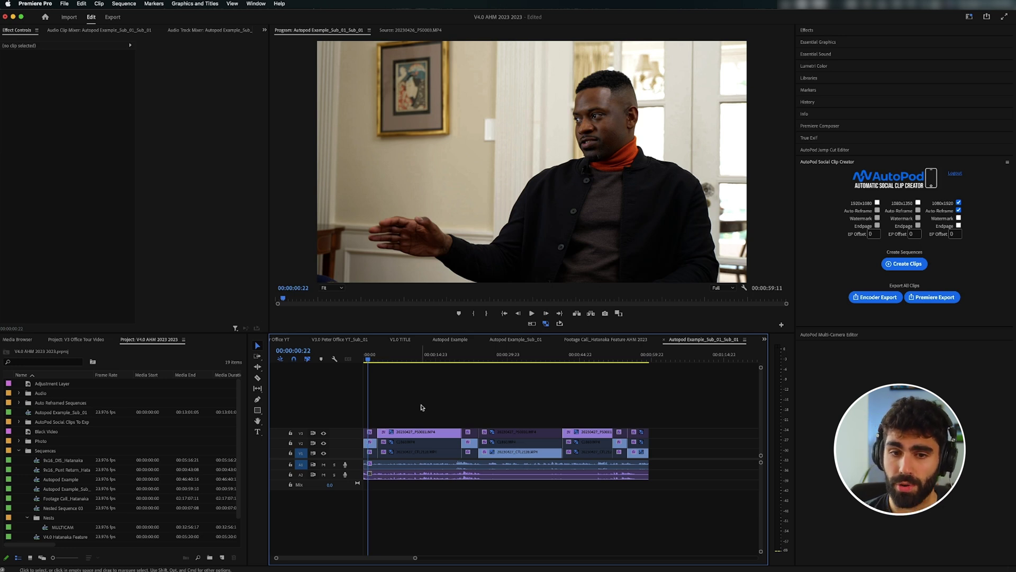
# - From the sequence start, generate a second 1080x1920 social clip sequence, Clip 2
pyautogui.click(418, 450)
pyautogui.press('Home')
pyautogui.click(416, 386)
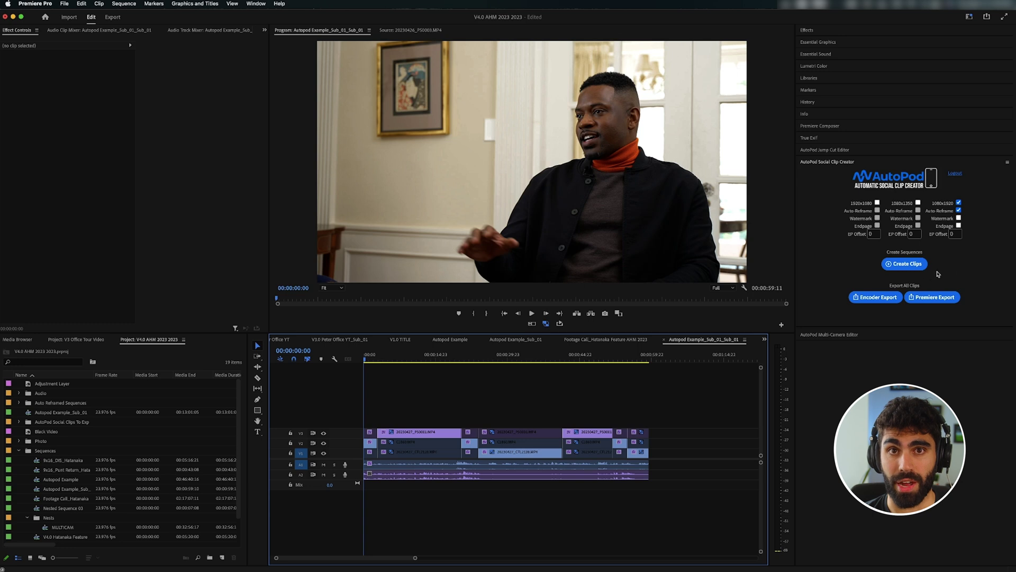
pyautogui.click(926, 268)
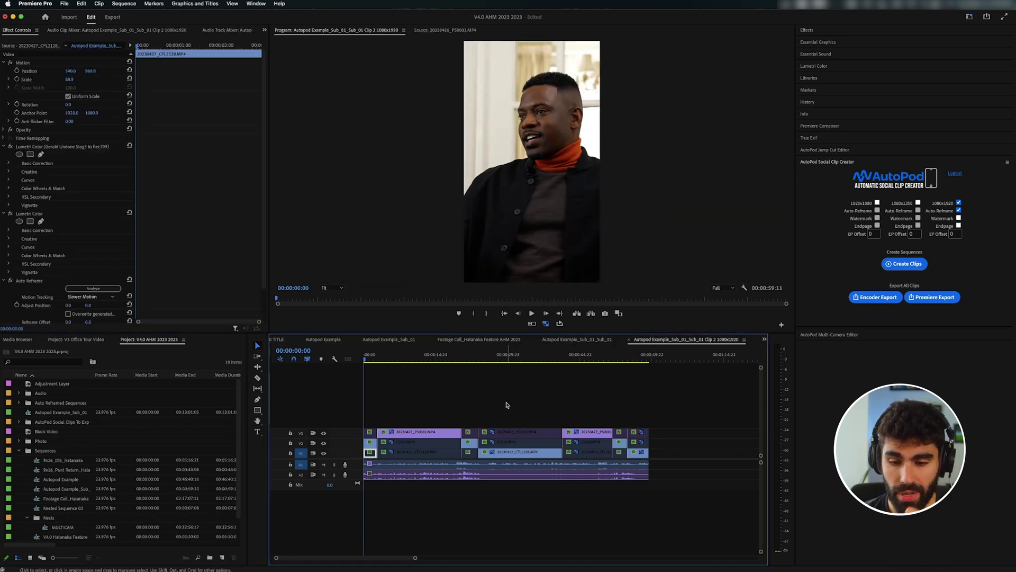
# - Play Clip 2 from the start and from about 20 seconds, zooming the timeline around 46 seconds
pyautogui.press('space')
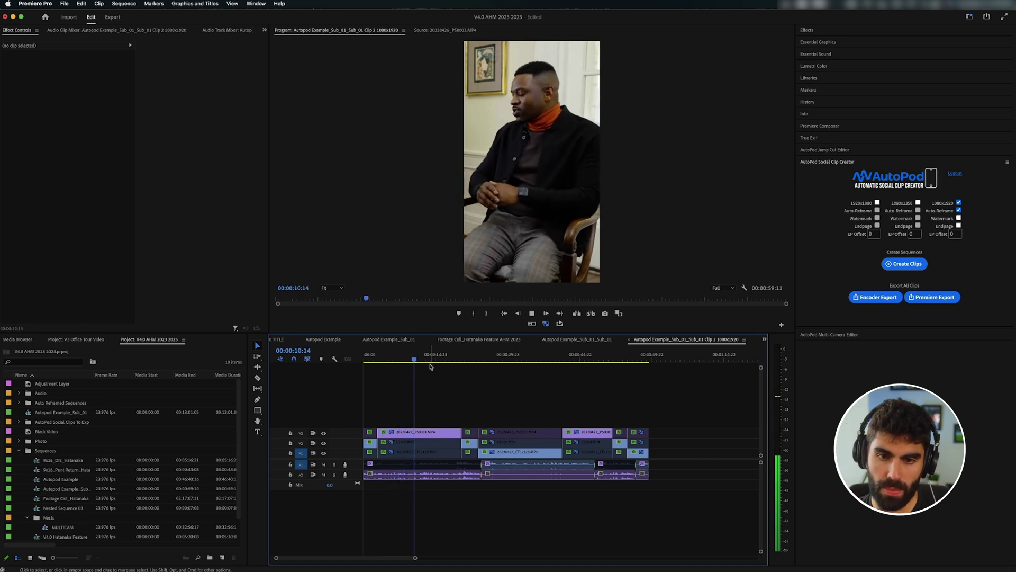
pyautogui.moveTo(434, 358); pyautogui.dragTo(461, 358)
pyautogui.press('space')
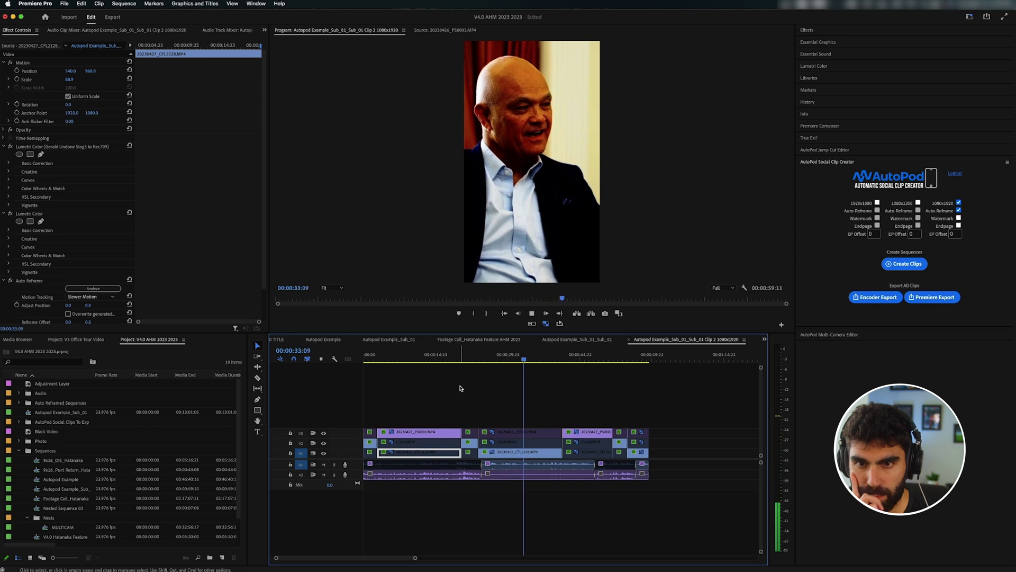
pyautogui.press('=')
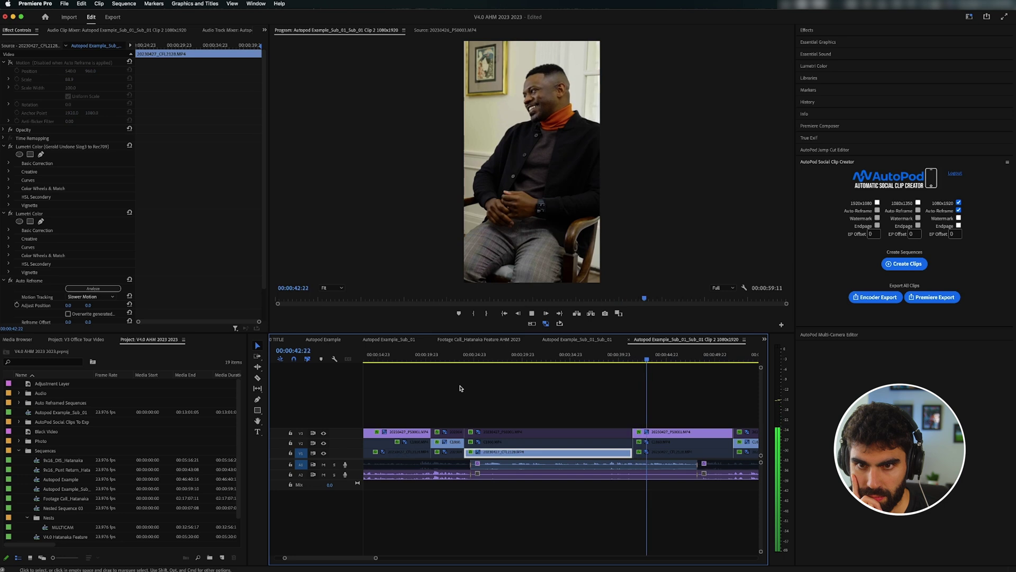
pyautogui.click(590, 402)
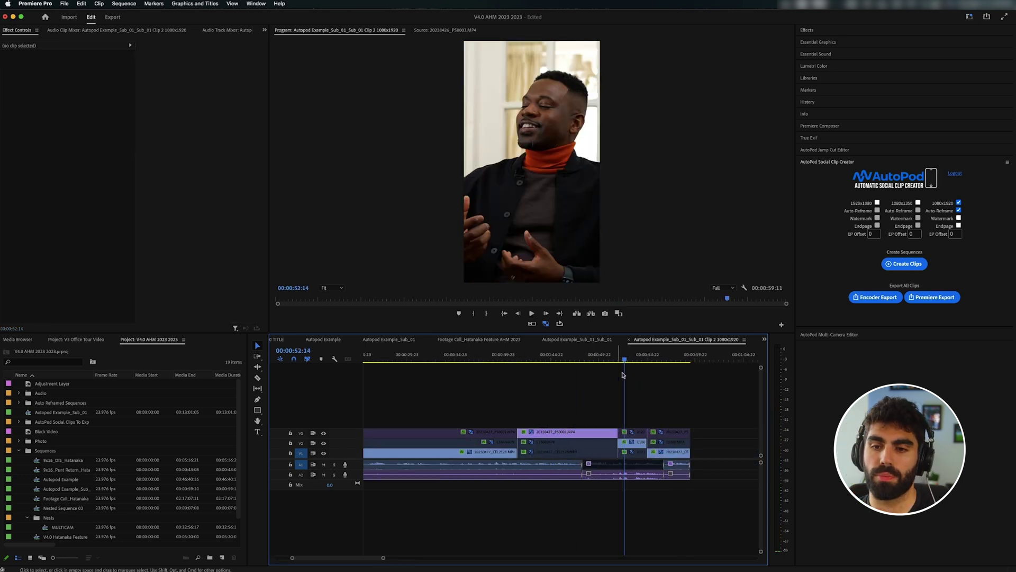
pyautogui.moveTo(623, 374); pyautogui.dragTo(567, 369)
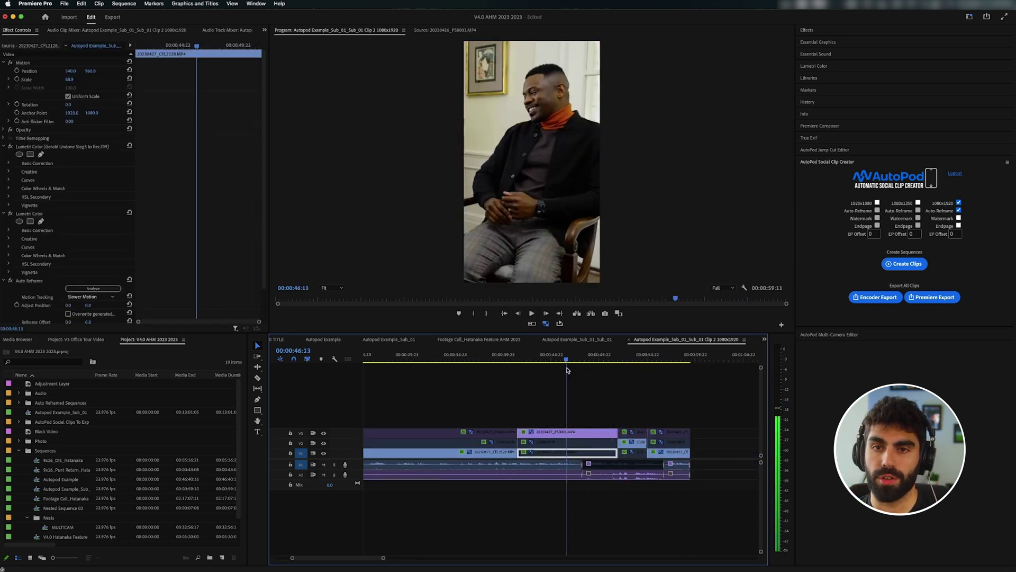
# - Play the Clip 2 sequence briefly from the V3 clip, then save the project
pyautogui.click(570, 435)
pyautogui.press('space')
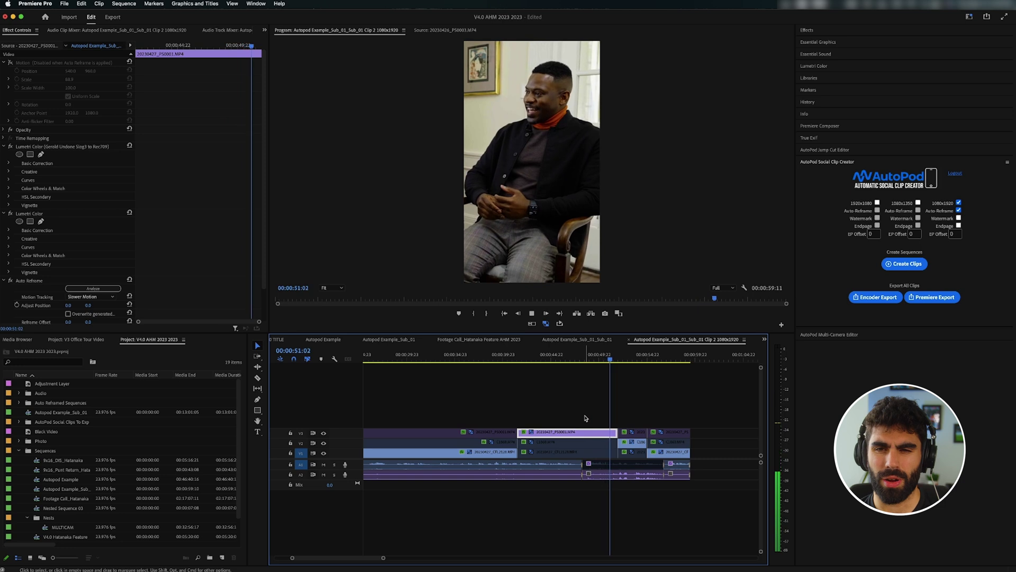
pyautogui.press('space')
pyautogui.press('super+s')
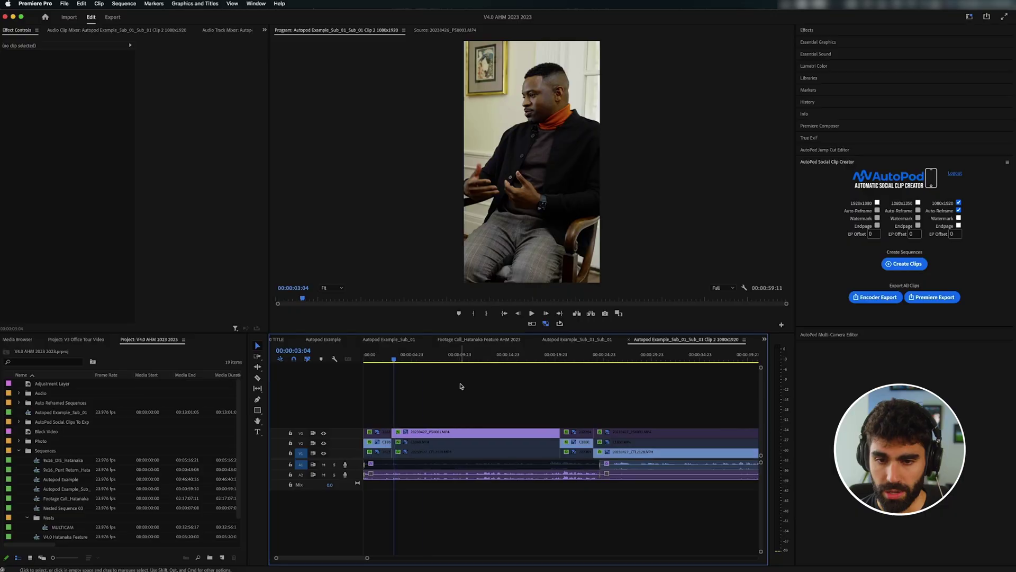
pyautogui.press('End')
pyautogui.press('=')
pyautogui.press('=')
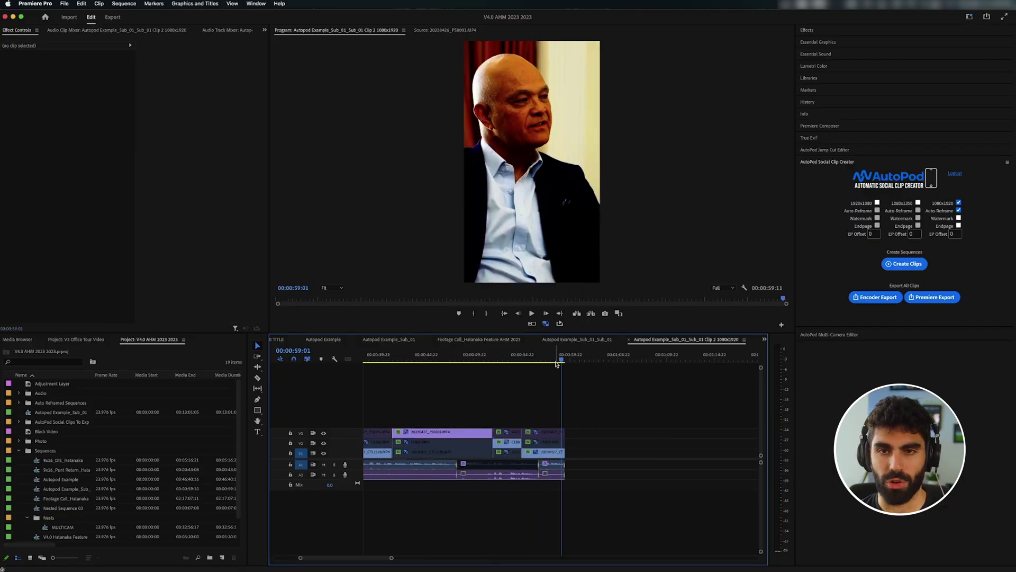
pyautogui.press('=')
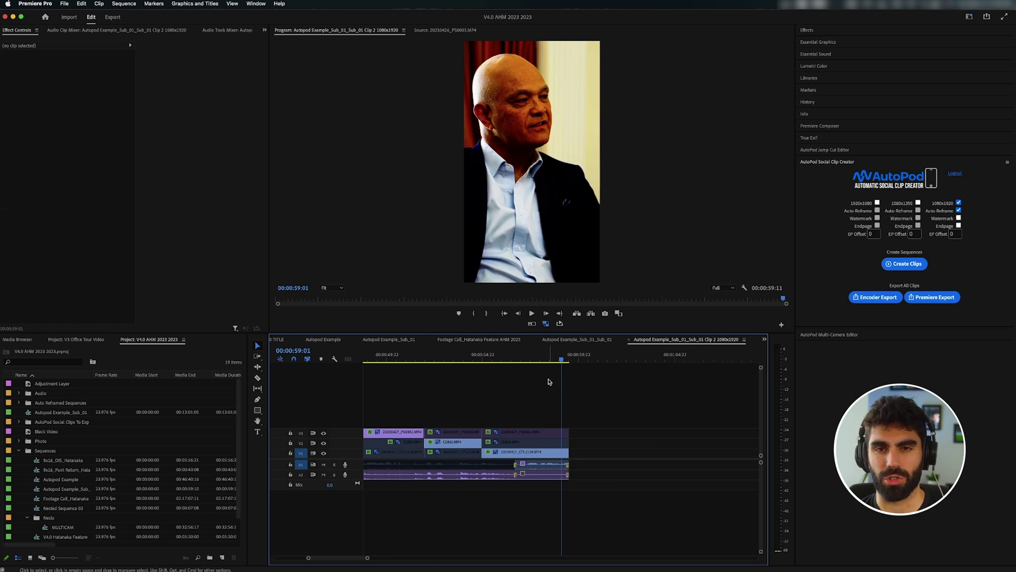